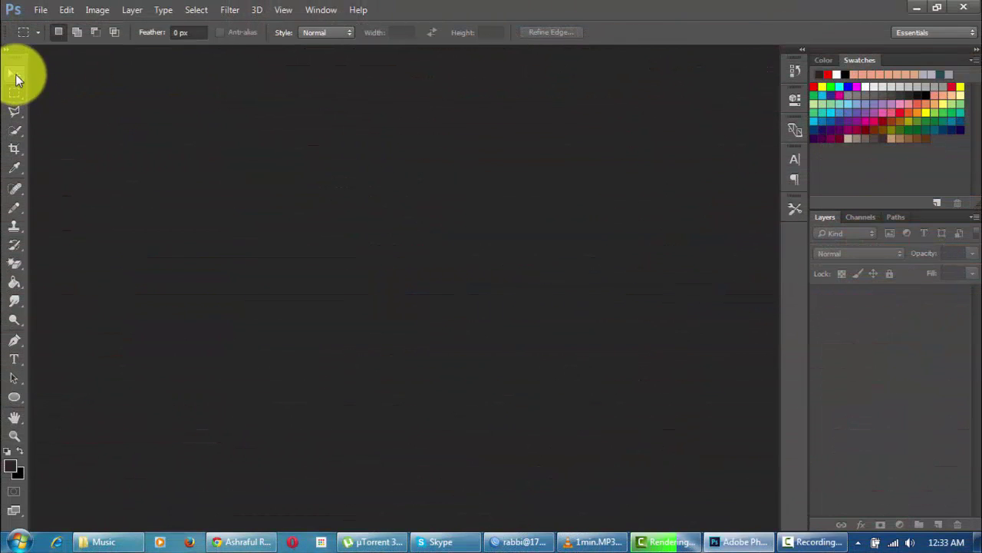
- Minimize Photoshop and restore it from the taskbar with the portrait photo showing
click(16, 74)
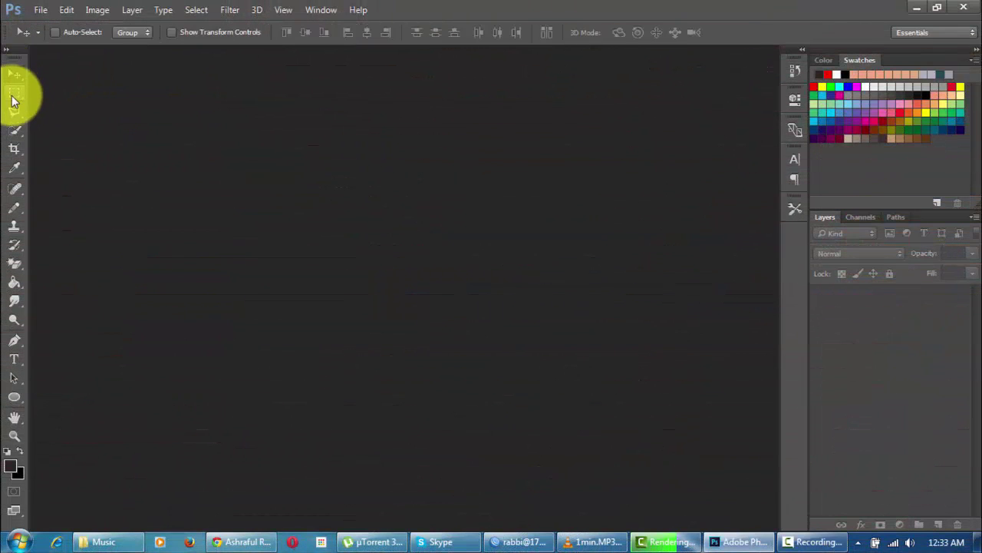
click(915, 8)
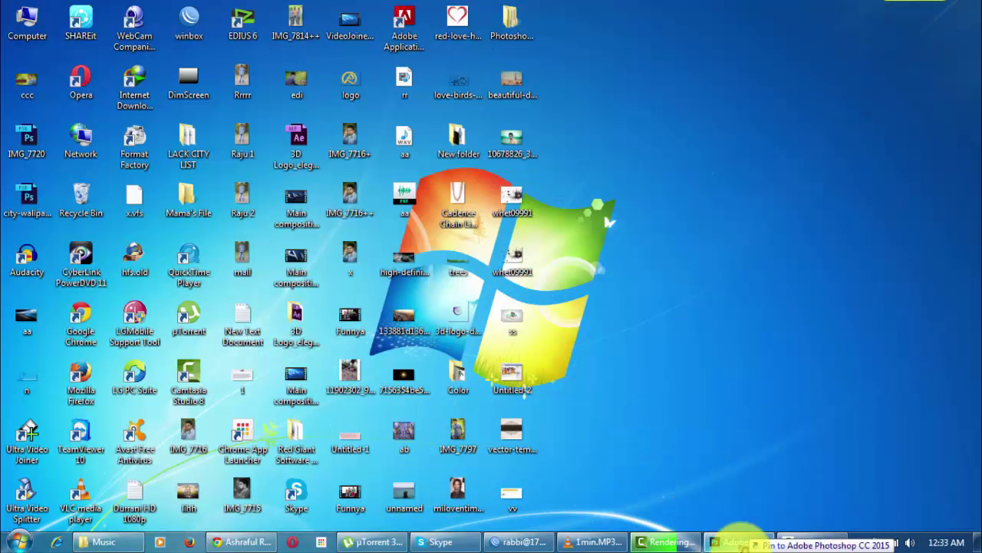
click(742, 541)
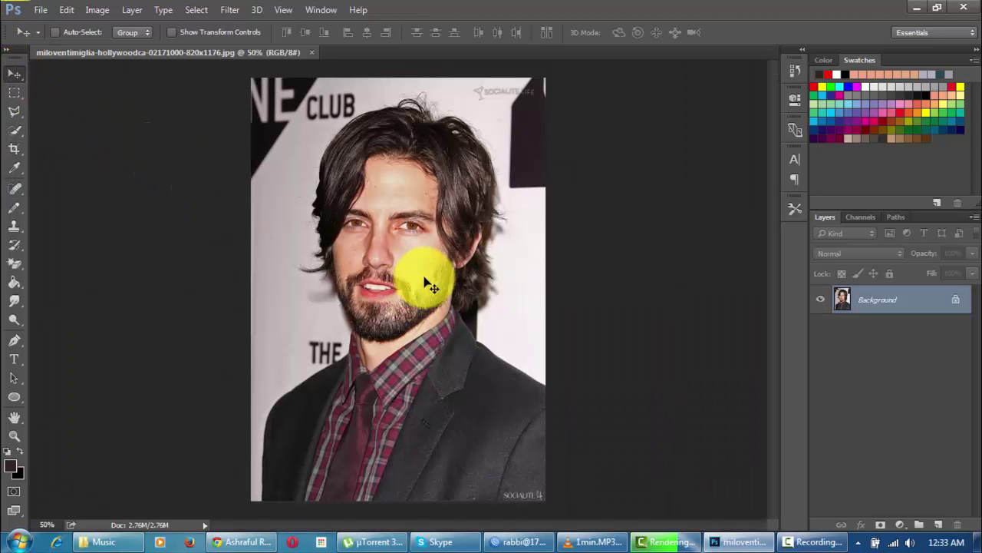
- Apply the Camera Raw Filter with Highlights -65, Shadows +50, Whites -44, Blacks +17, Clarity +13
click(13, 92)
click(14, 73)
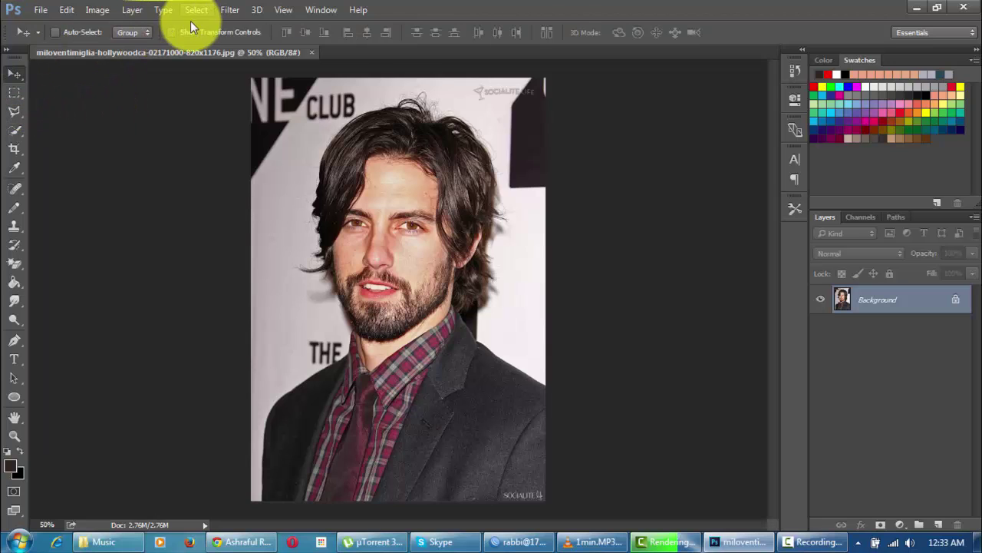
click(229, 11)
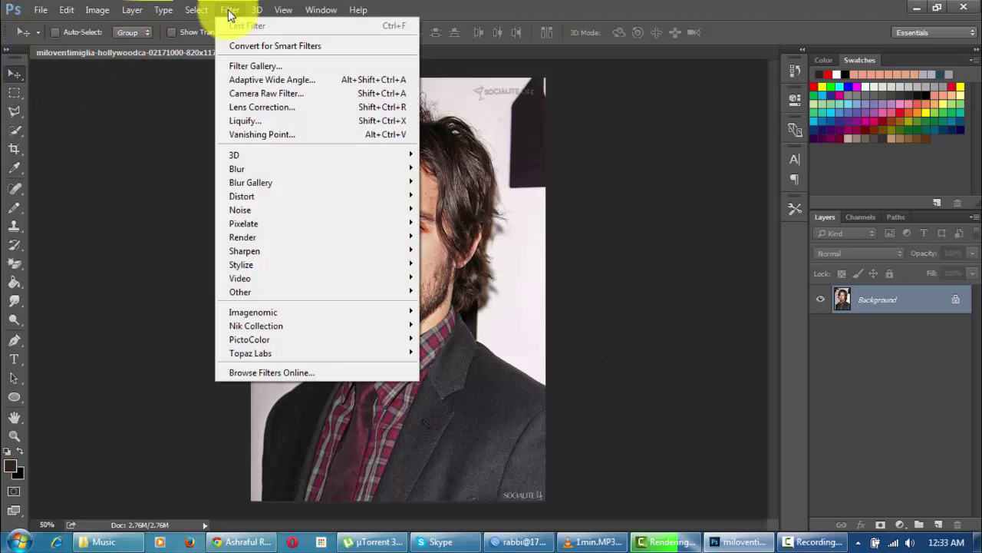
click(300, 94)
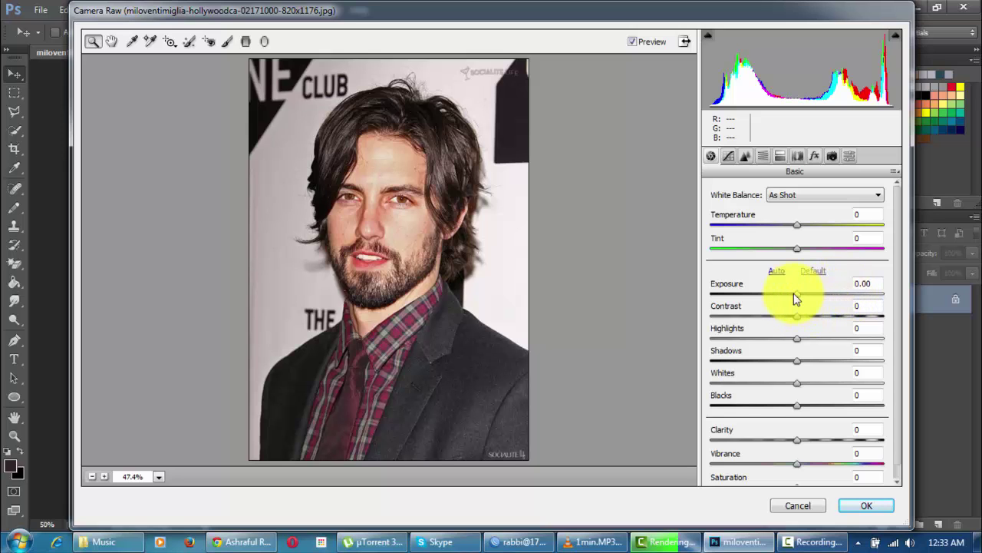
drag(788, 346, 741, 352)
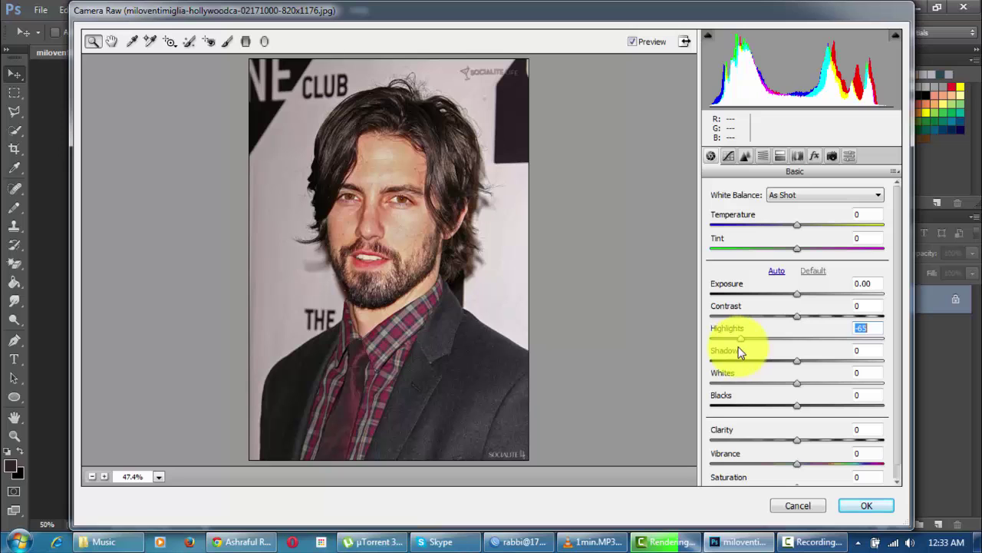
mouse_move(801, 368)
mouse_down()
mouse_move(851, 371)
mouse_move(759, 384)
mouse_move(841, 415)
mouse_up()
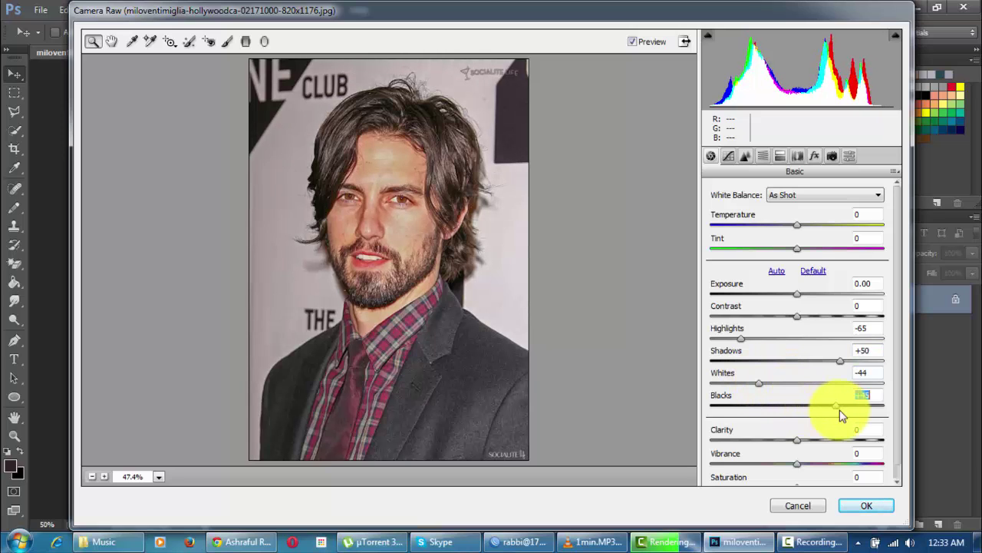
click(768, 403)
drag(772, 403, 809, 407)
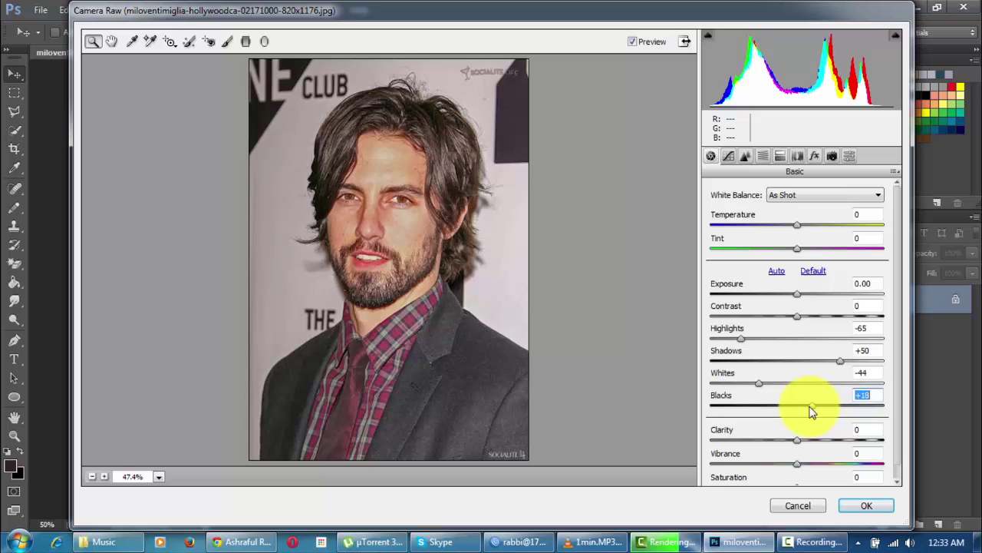
mouse_move(798, 441)
mouse_down()
mouse_move(858, 456)
mouse_move(776, 438)
mouse_move(807, 438)
mouse_up()
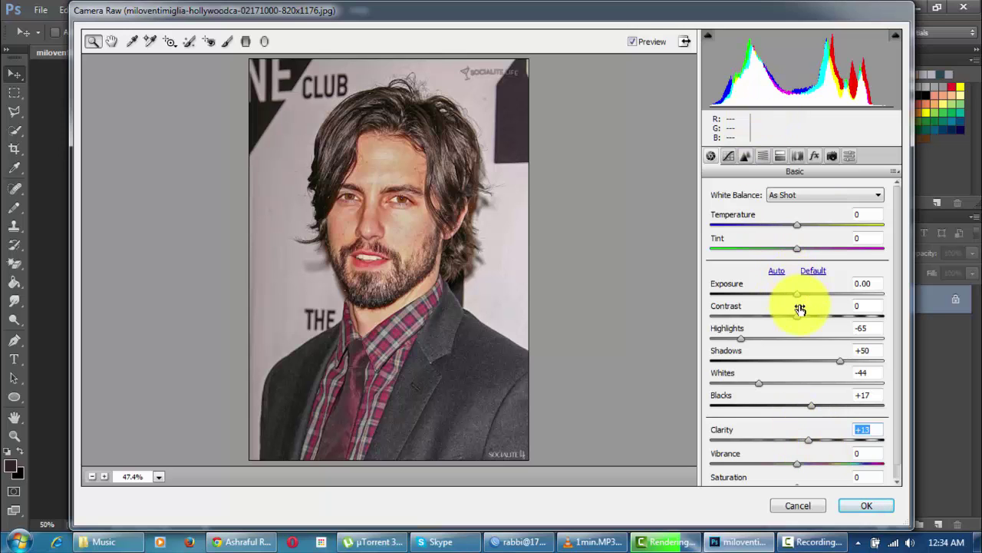
click(868, 503)
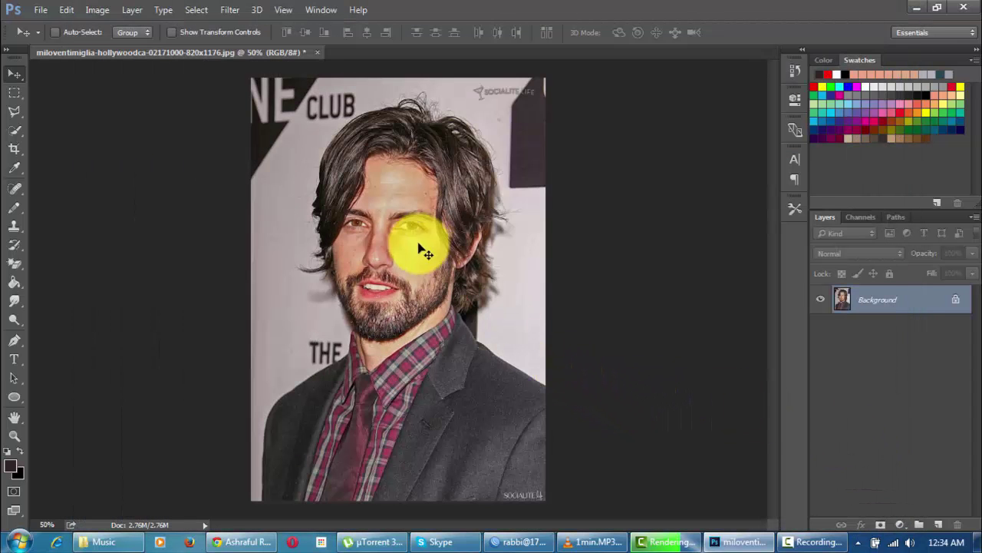
- Open the GREYCstoration filter and pan its preview onto the man's face
click(14, 94)
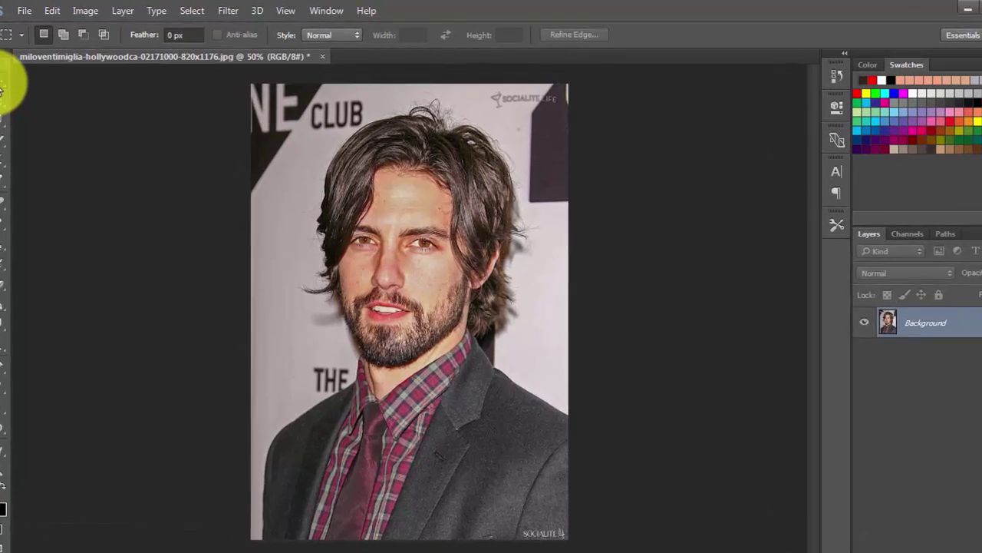
click(14, 75)
click(224, 12)
mouse_move(322, 254)
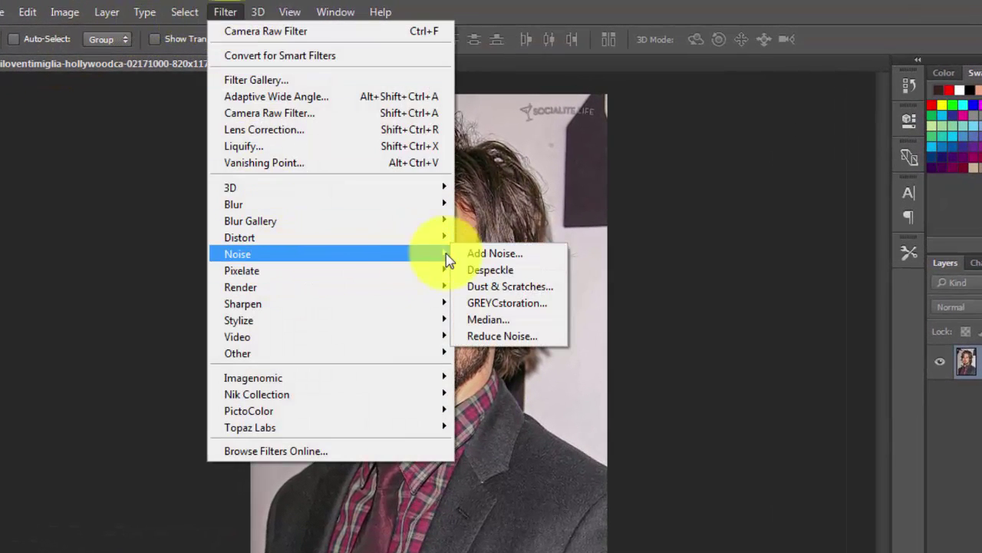
click(518, 303)
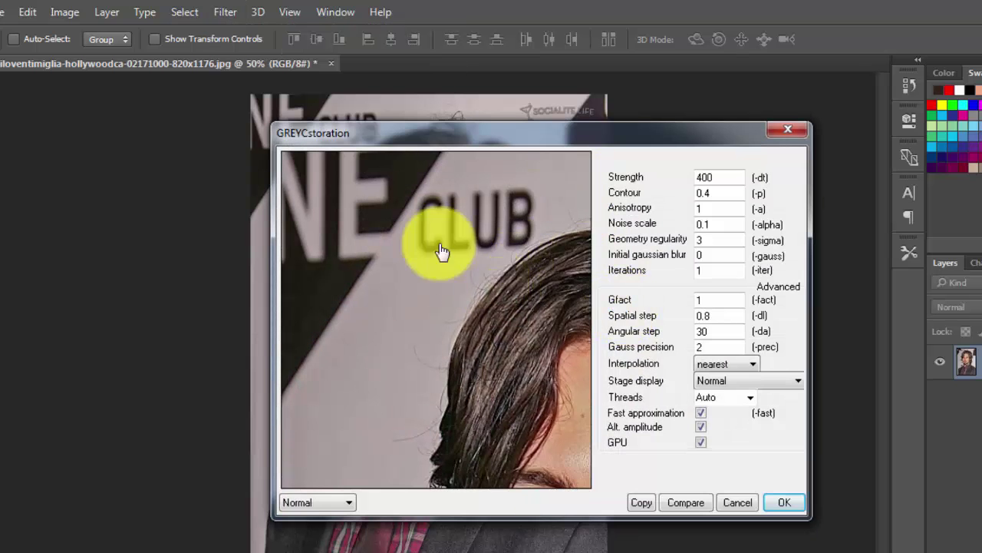
drag(439, 252, 417, 267)
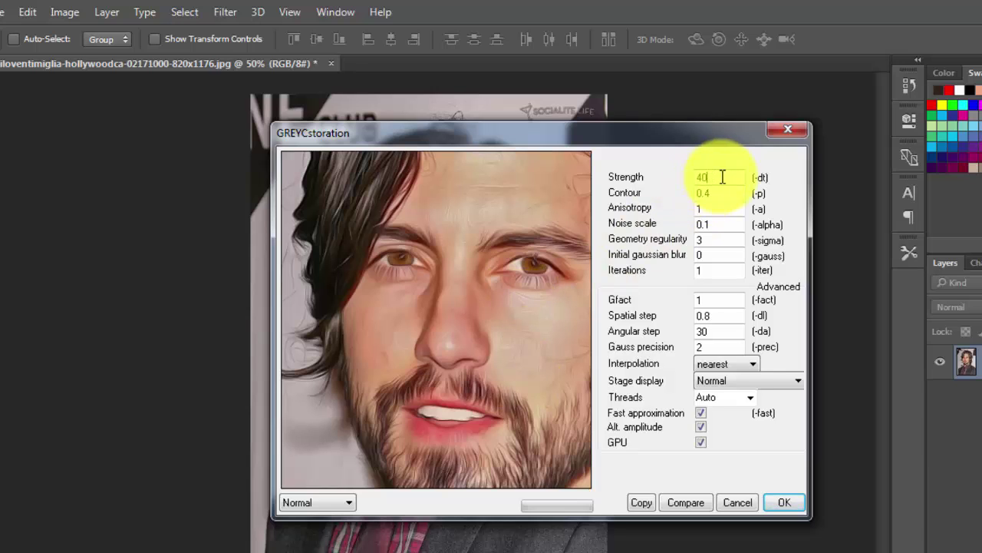
- Edit the Strength field and try Contour values 5, 6 and 7 before settling on 4
key(BackSpace)
key(BackSpace)
text(6)
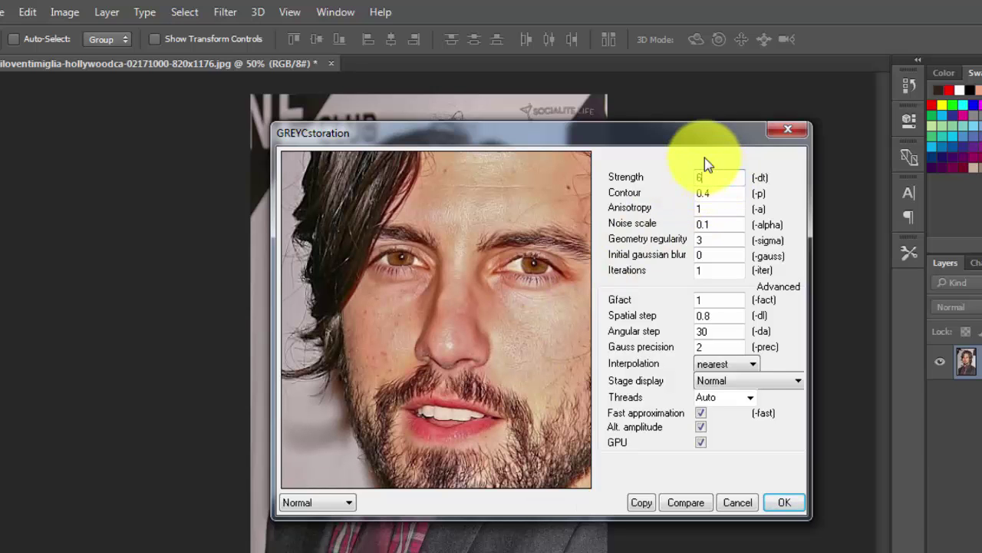
text(00)
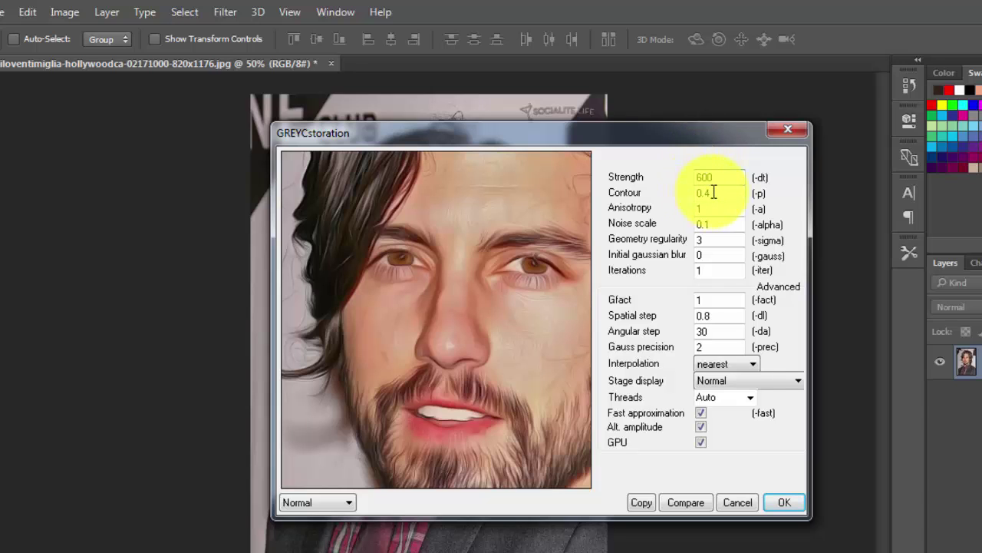
key(BackSpace)
text(5)
key(BackSpace)
text(6)
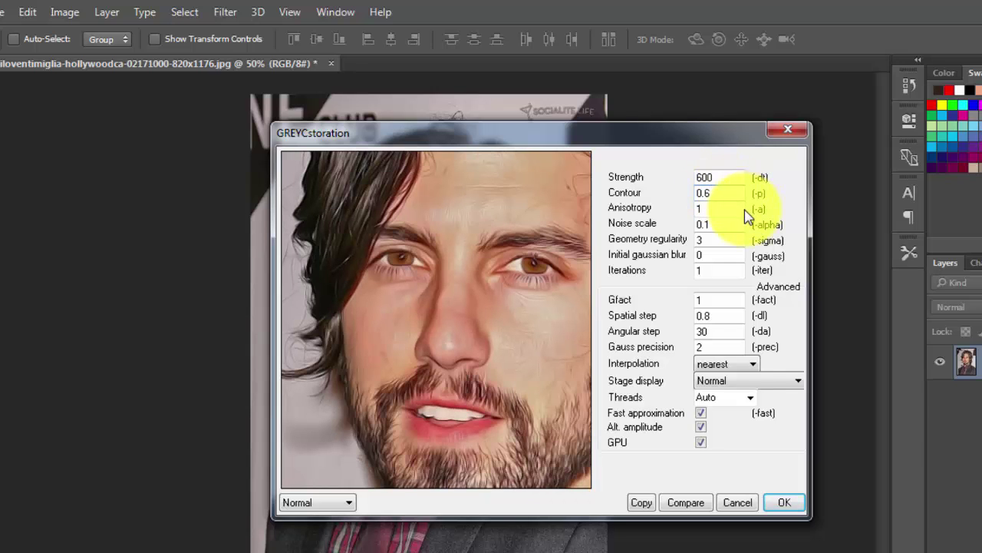
key(BackSpace)
text(7)
key(BackSpace)
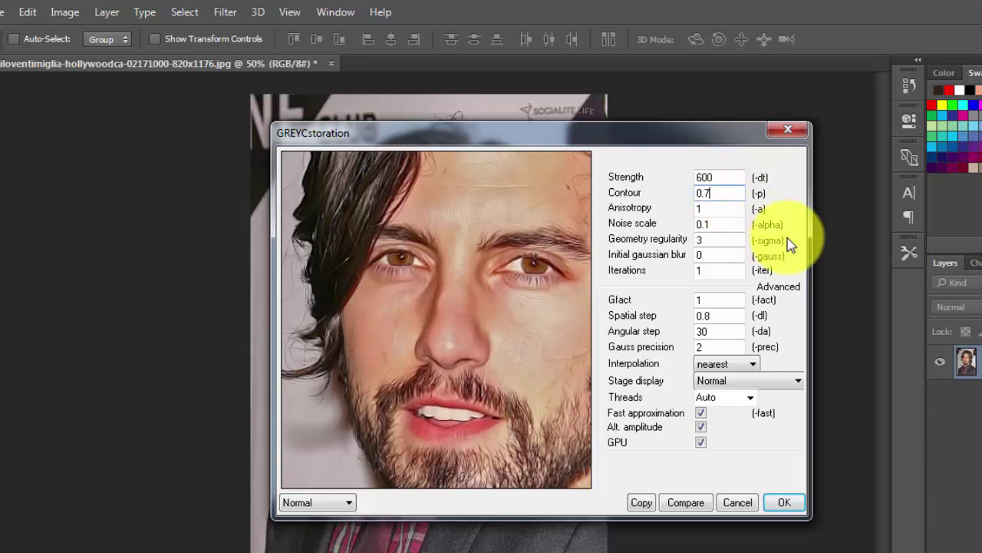
text(4)
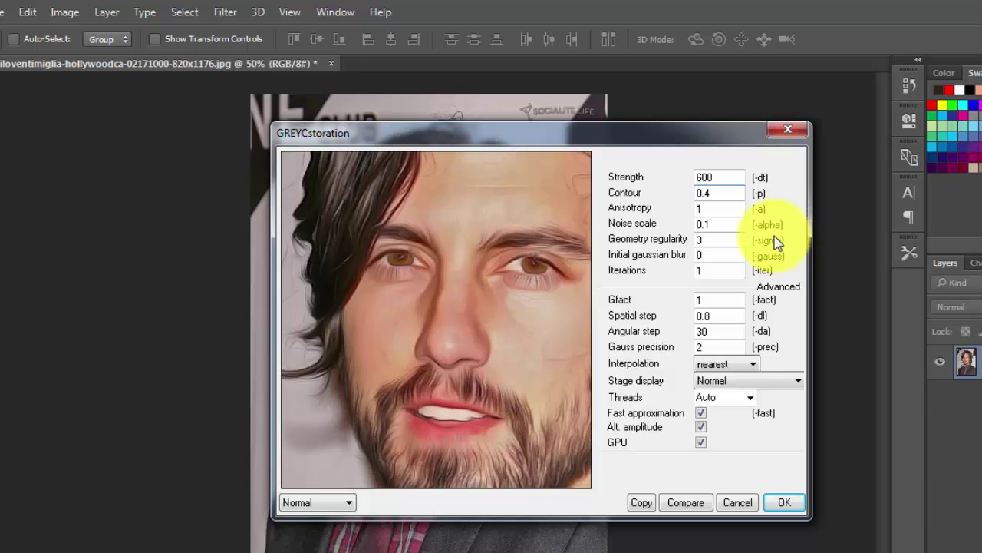
- Set GREYCstoration Strength to 650, check the beard in the preview, and apply
double_click(730, 176)
text(6)
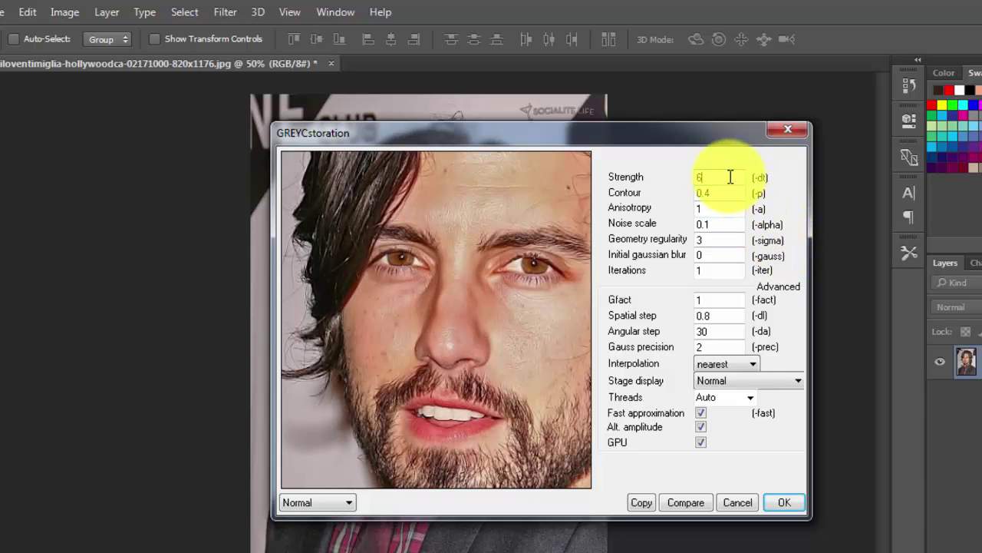
text(50)
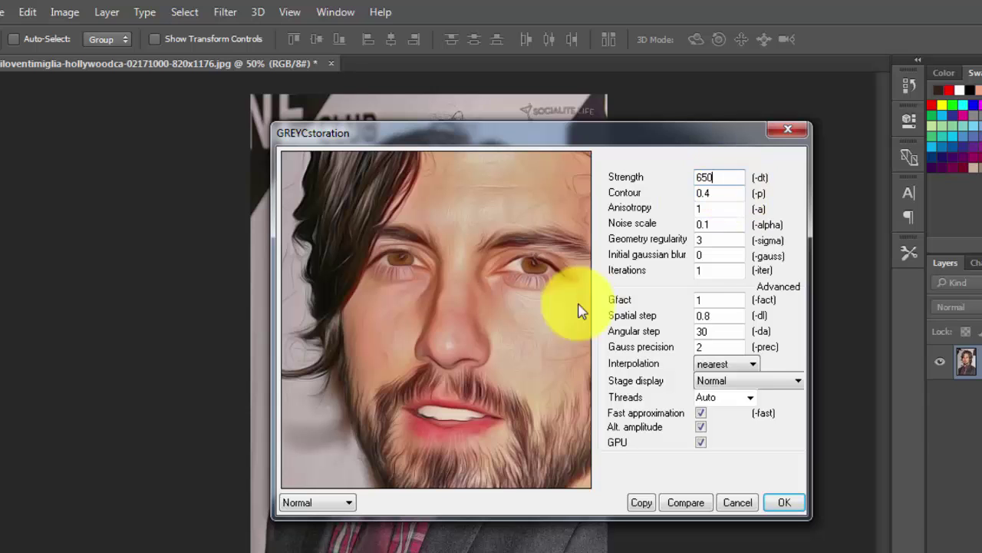
mouse_move(525, 322)
mouse_down()
mouse_move(395, 236)
mouse_move(415, 275)
mouse_up()
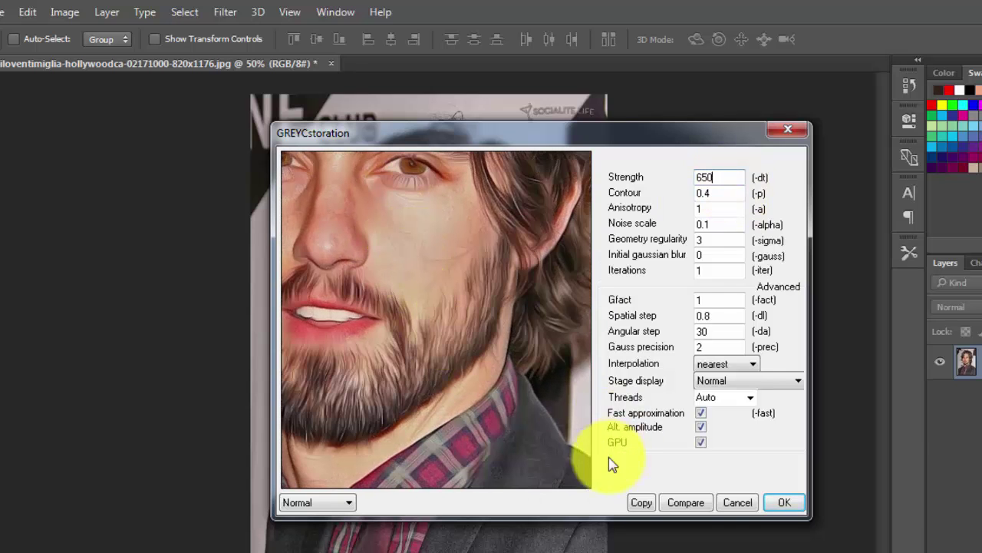
click(797, 507)
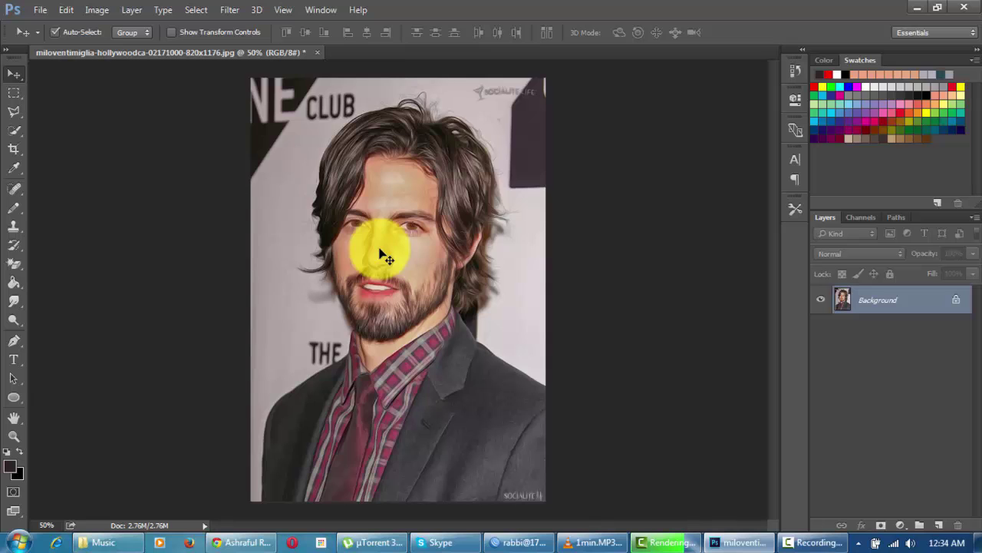
- Smudge the face and beard at 100% zoom with a size-10, 13%-strength Smudge brush
key(ctrl+plus)
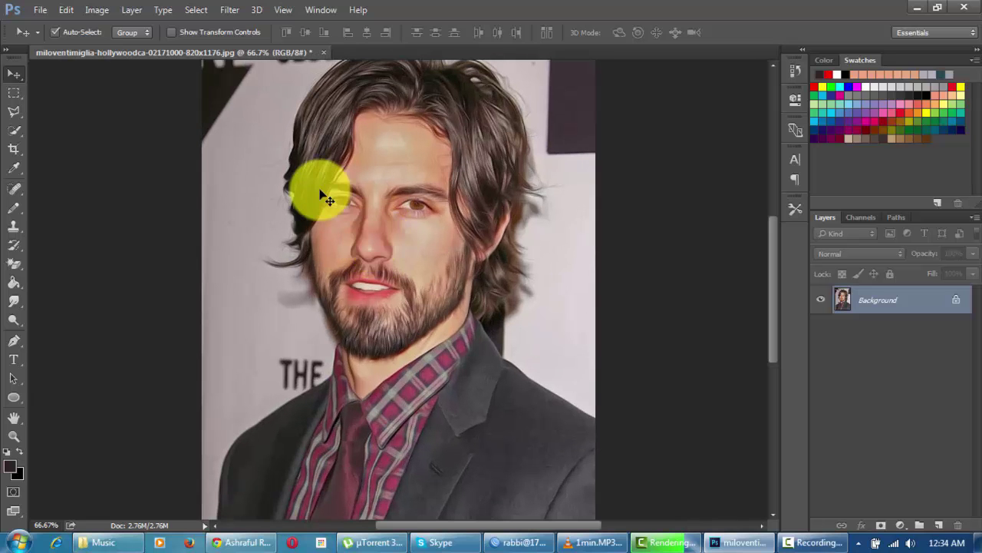
key(ctrl+plus)
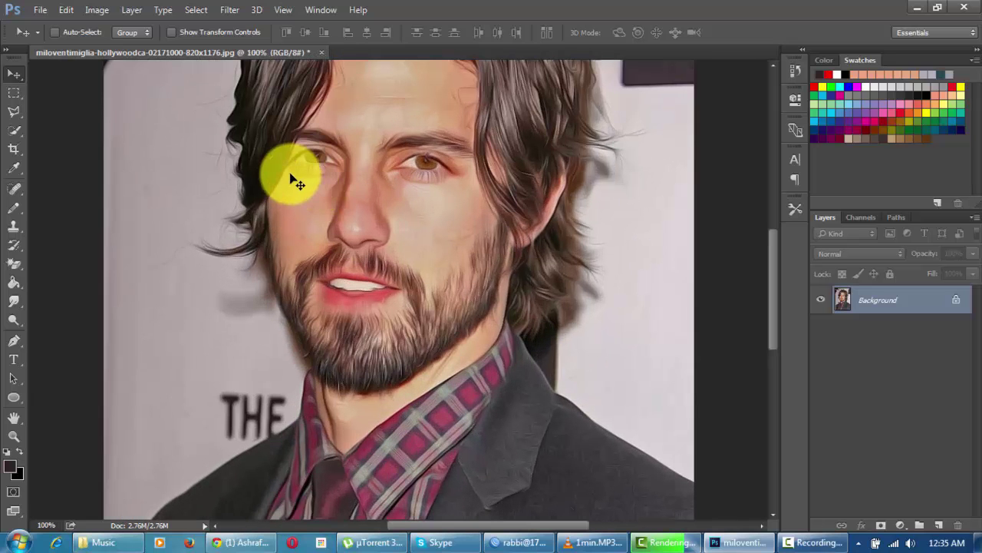
click(14, 303)
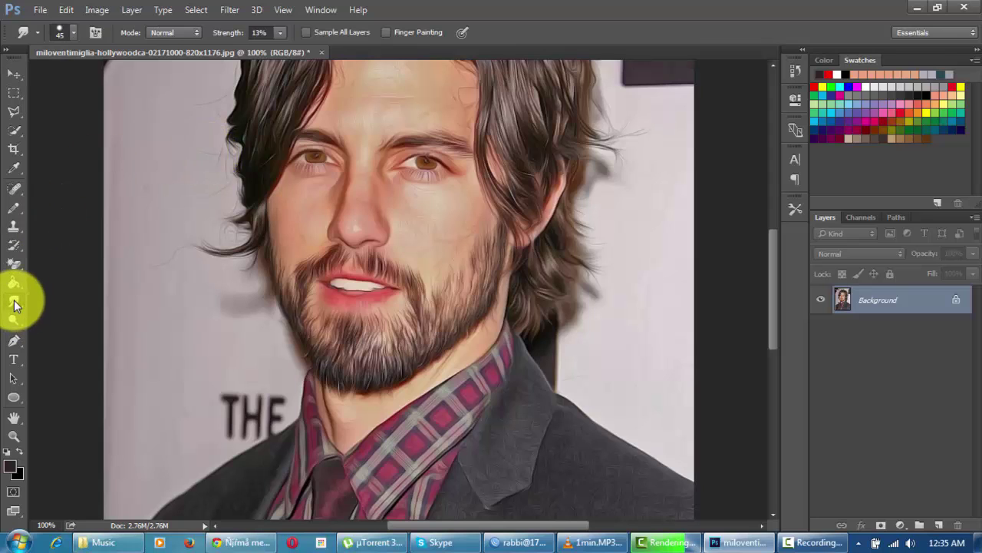
right_click(14, 305)
click(44, 323)
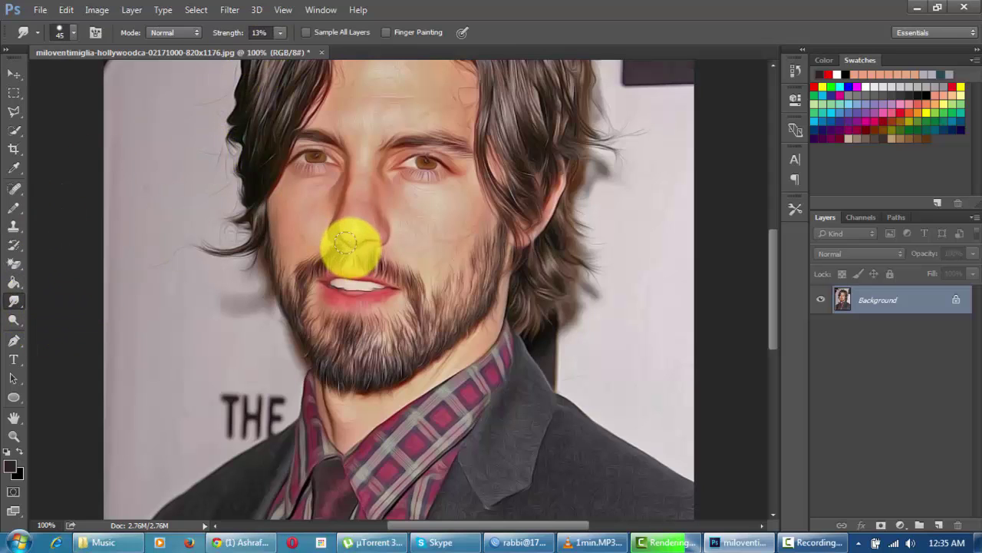
key(bracketleft)
key(bracketleft)
key(bracketleft)
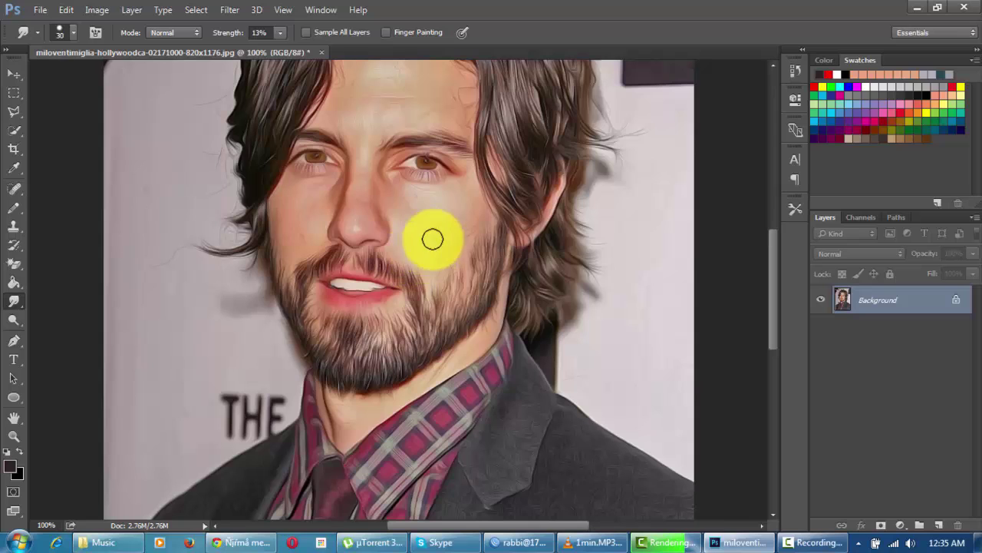
key(bracketleft)
key(bracketleft)
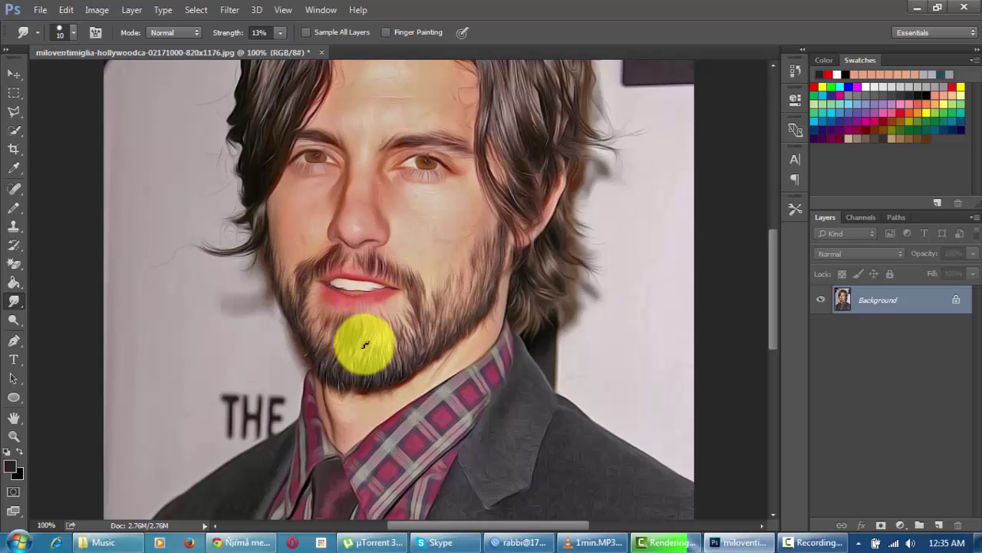
key(ctrl+minus)
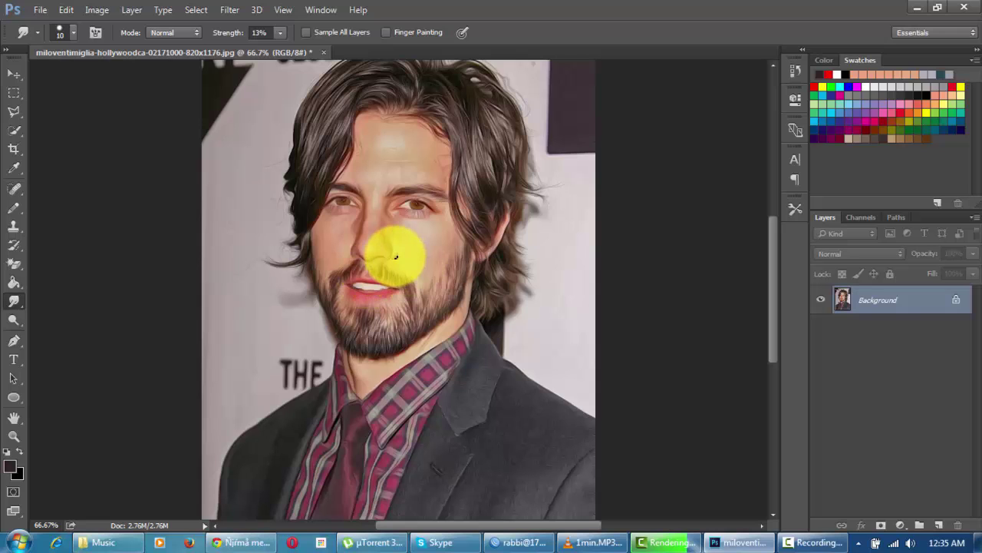
key(ctrl+minus)
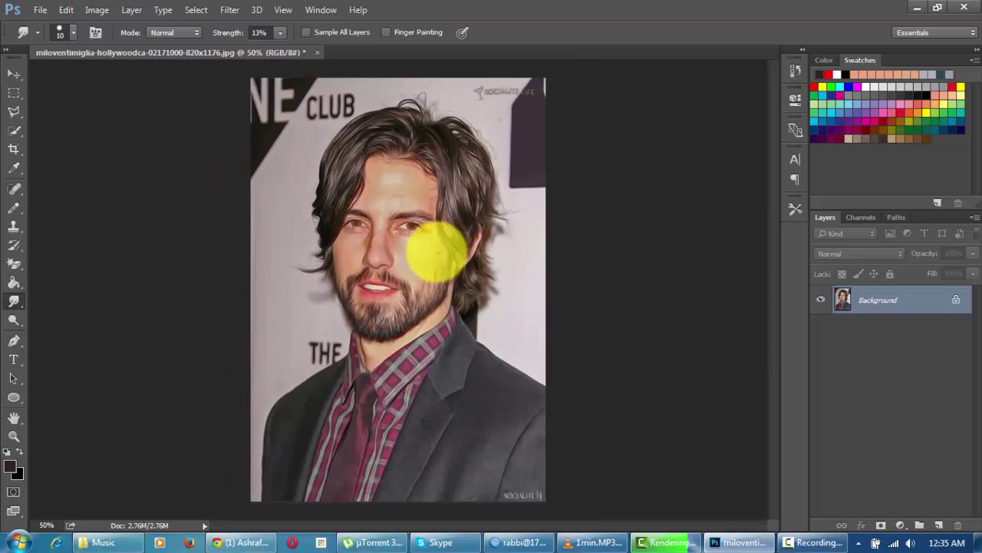
- Apply Portraiture with Large -4, Threshold 7, Luminance 50 and Latitude 52
click(230, 10)
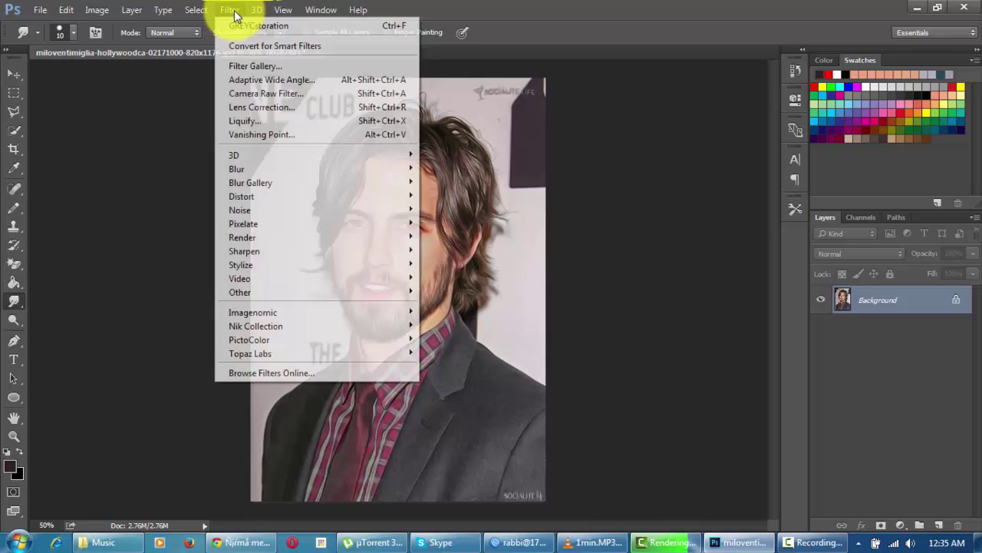
mouse_move(253, 313)
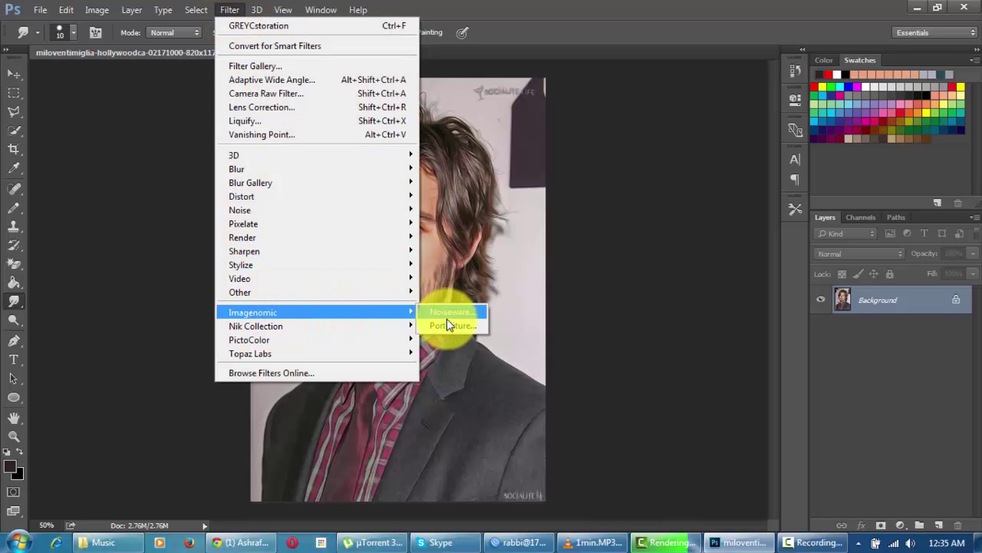
click(451, 326)
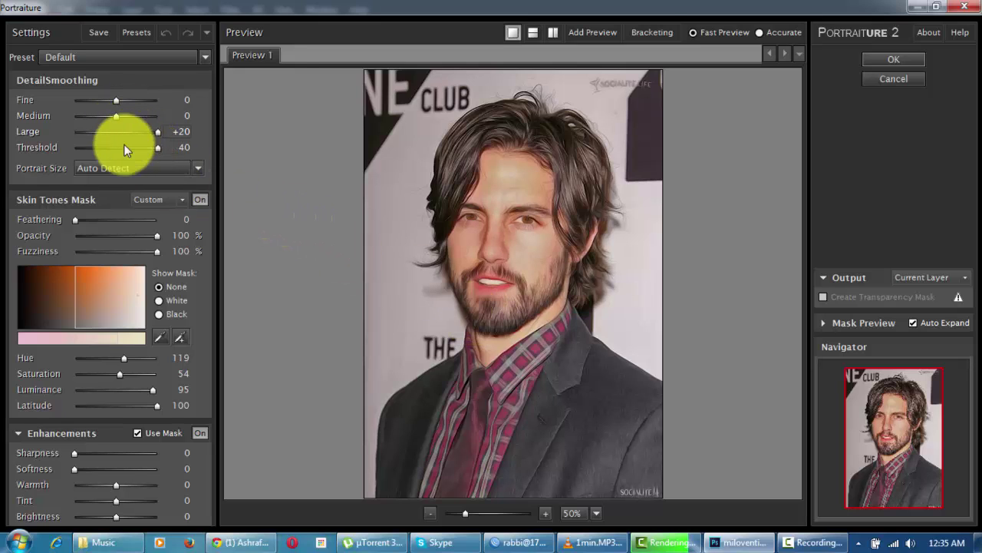
drag(123, 146, 102, 148)
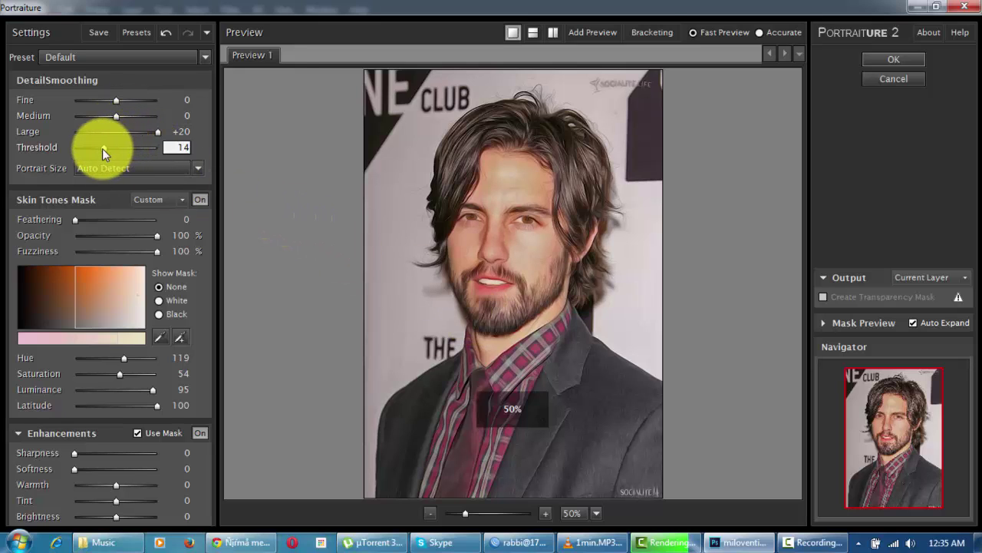
click(109, 132)
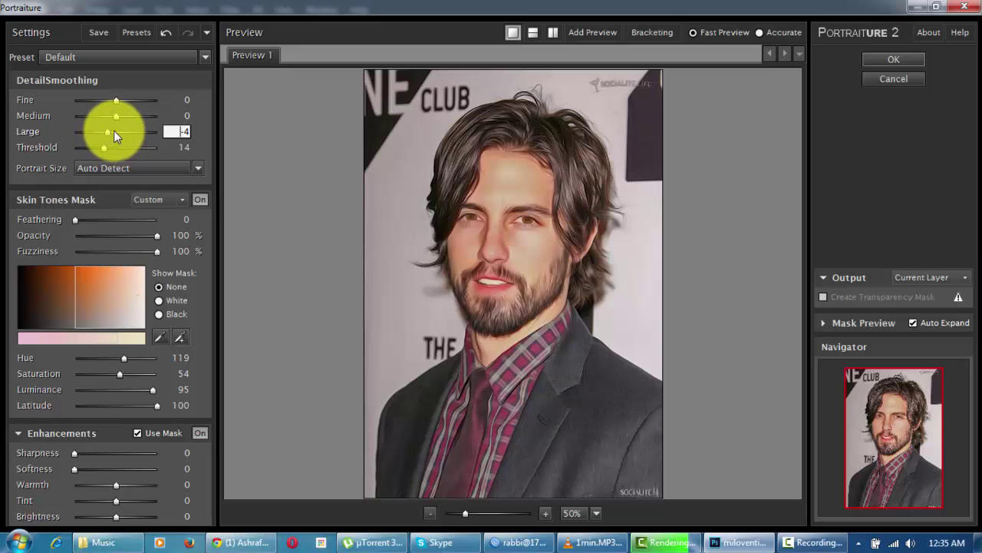
click(115, 389)
click(117, 405)
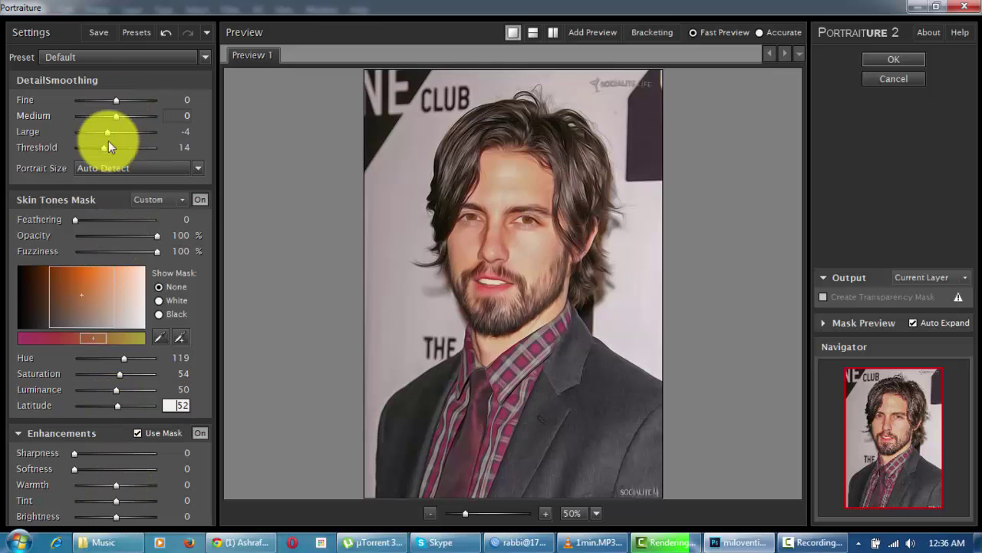
drag(110, 149, 47, 147)
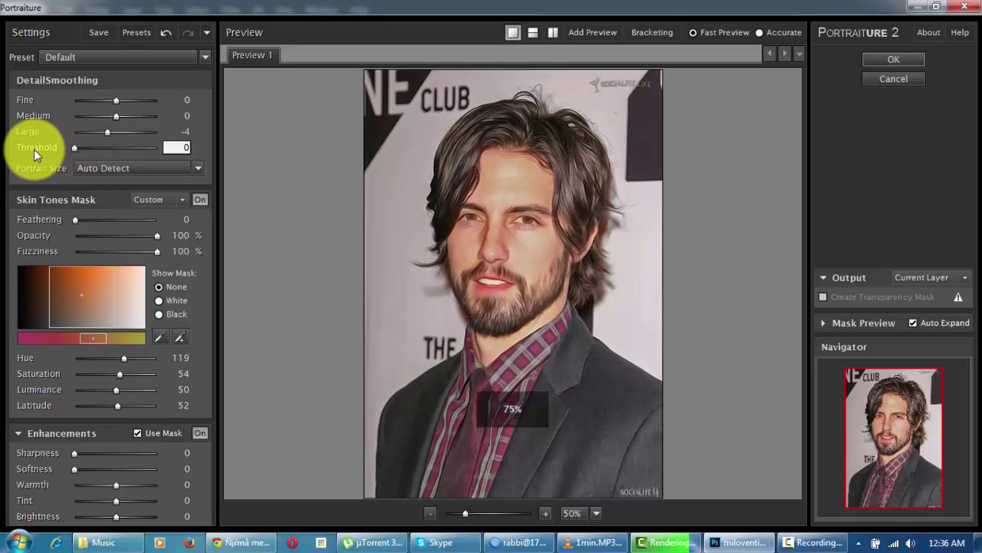
click(89, 148)
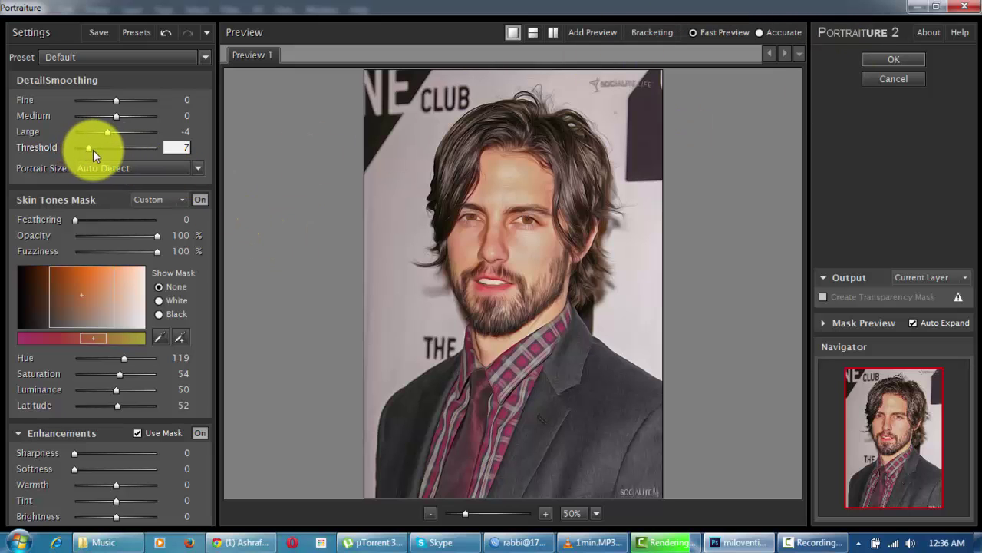
click(894, 60)
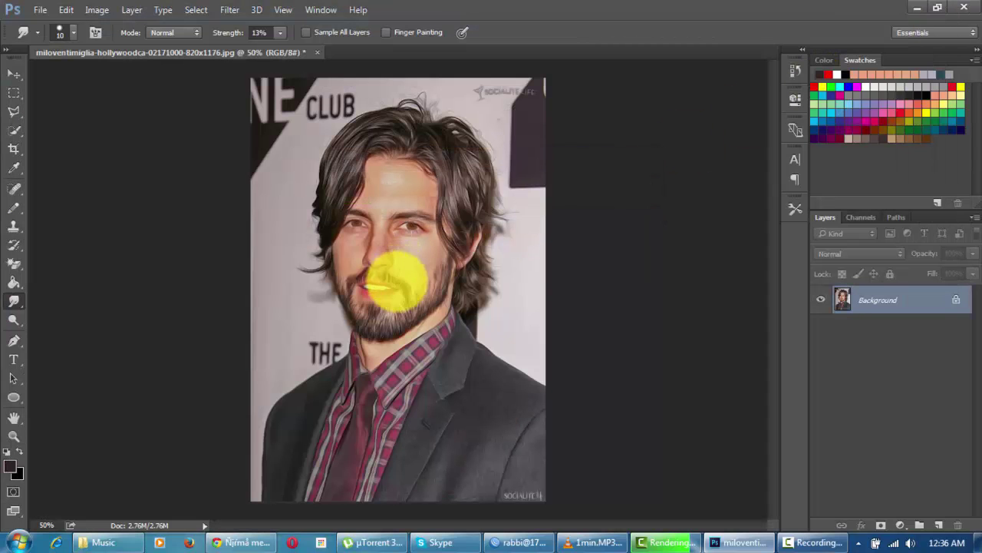
- Apply a second Camera Raw pass with Highlights -10, Blacks raised to +34, and Clarity +30
click(13, 74)
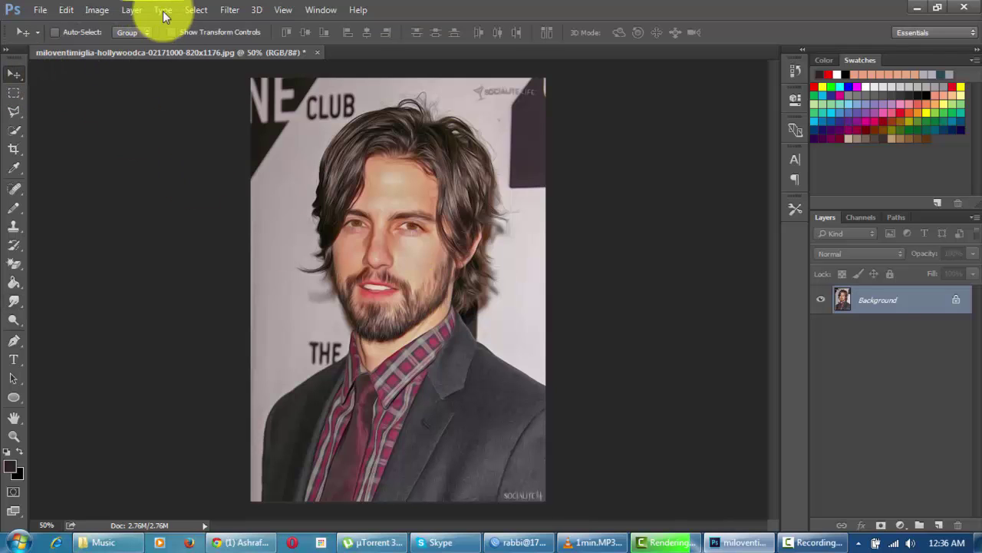
click(229, 10)
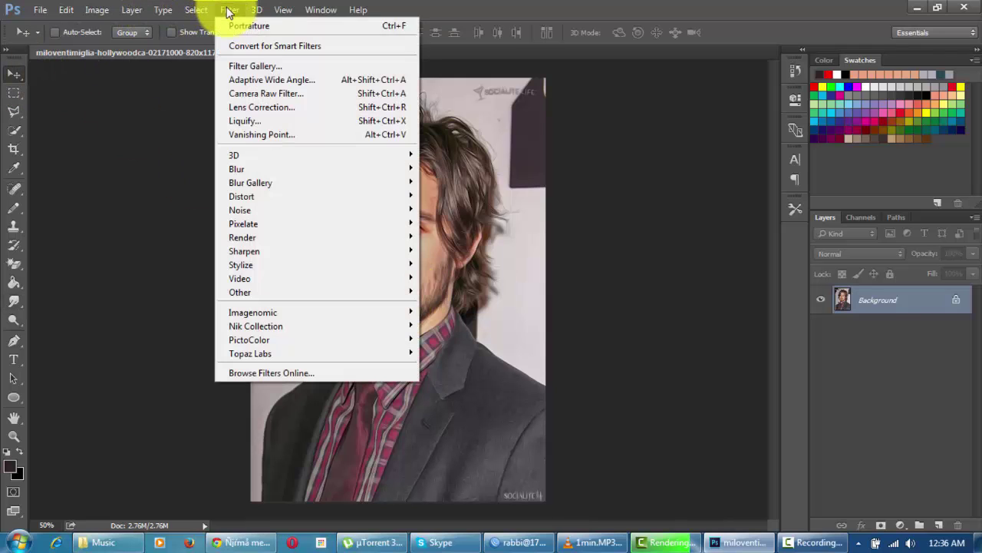
click(304, 92)
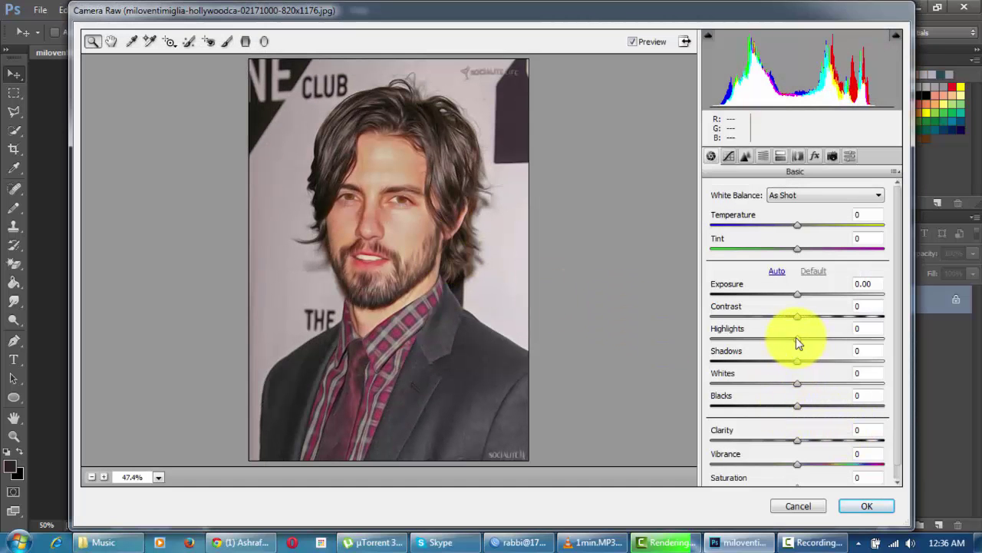
mouse_move(796, 338)
mouse_down()
mouse_move(756, 344)
mouse_move(657, 329)
mouse_move(767, 340)
mouse_up()
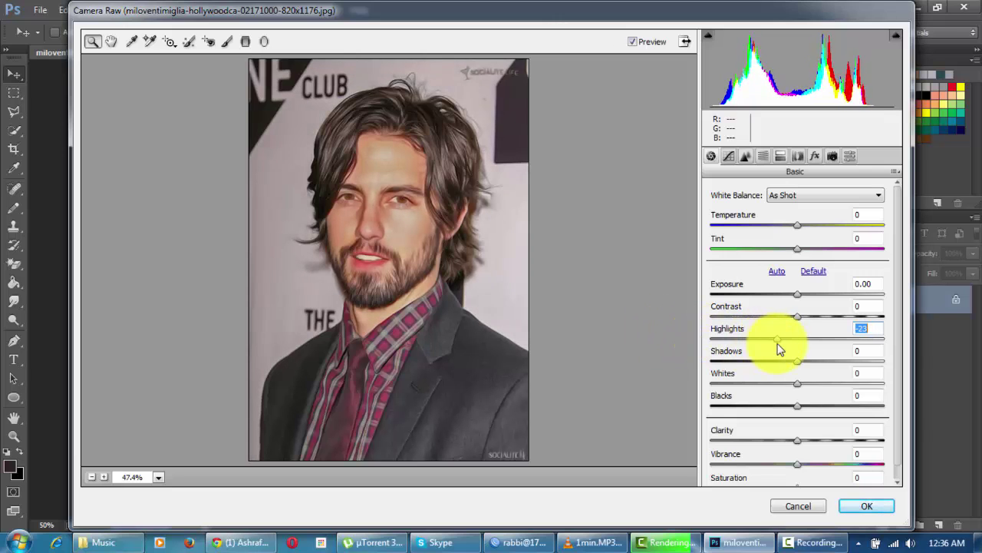
mouse_move(797, 404)
mouse_down()
mouse_move(831, 417)
mouse_move(801, 421)
mouse_move(838, 453)
mouse_move(819, 456)
mouse_up()
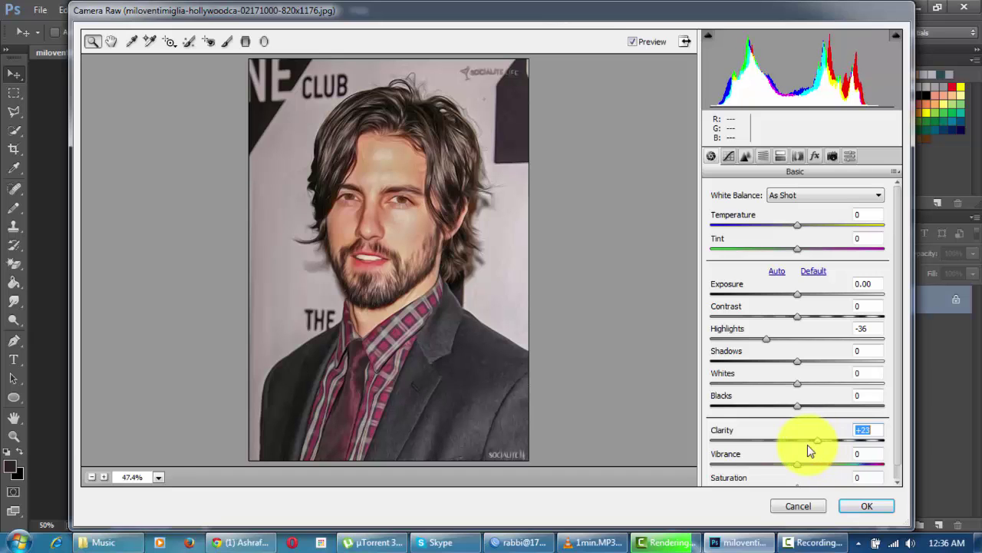
click(808, 444)
drag(808, 440, 819, 440)
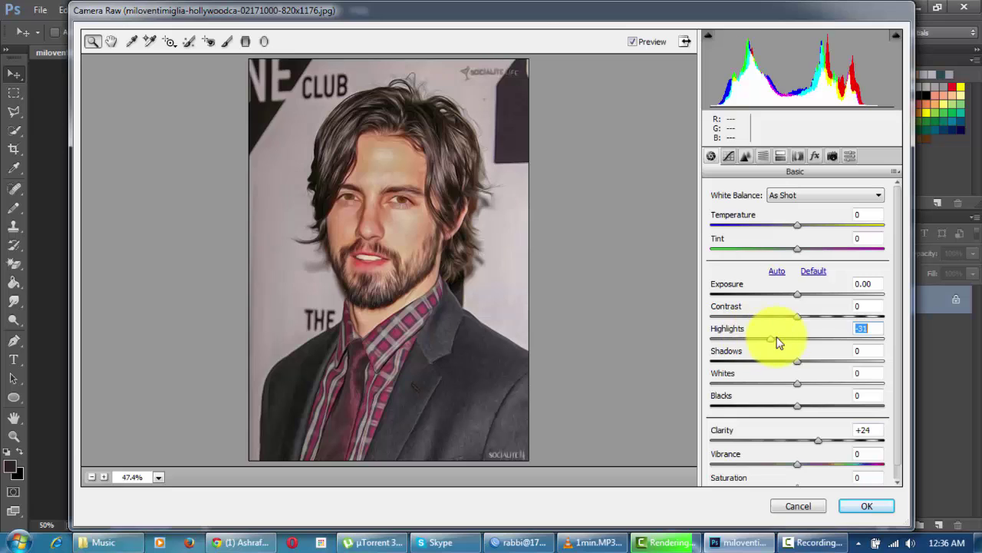
mouse_move(778, 341)
mouse_down()
mouse_move(800, 342)
mouse_move(775, 345)
mouse_move(791, 347)
mouse_up()
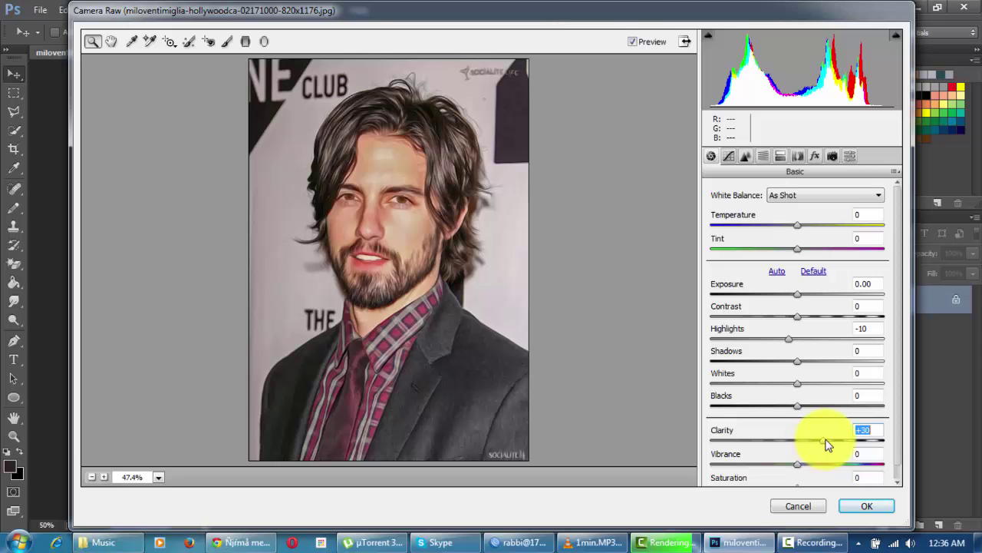
click(869, 511)
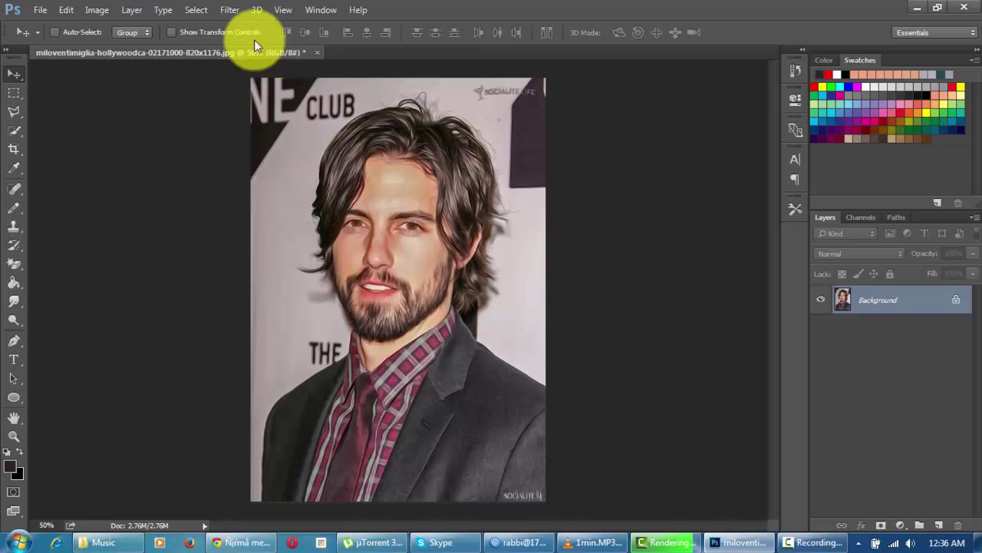
- Reapply GREYCstoration at Strength 650 with its default settings
click(238, 10)
mouse_move(253, 210)
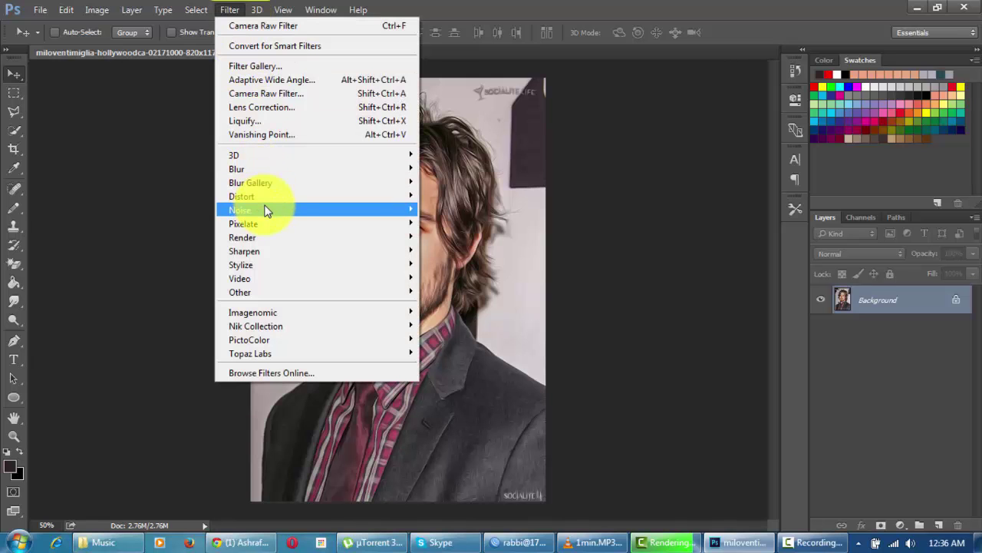
click(476, 252)
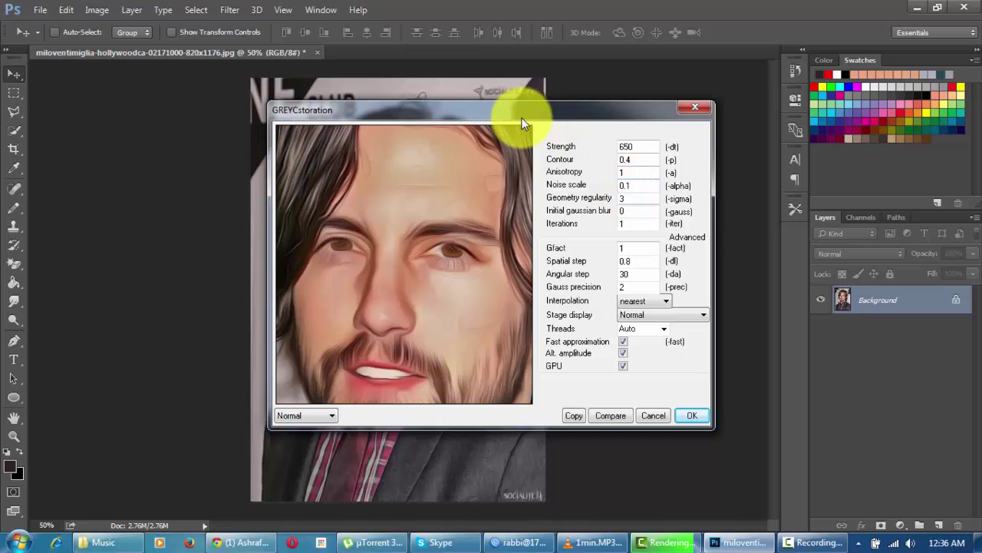
drag(508, 109, 716, 91)
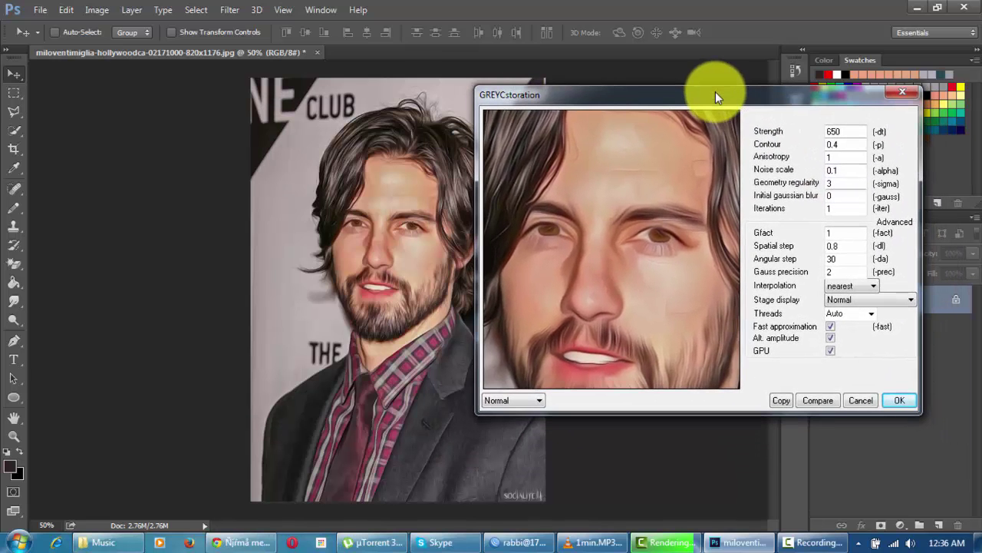
click(903, 399)
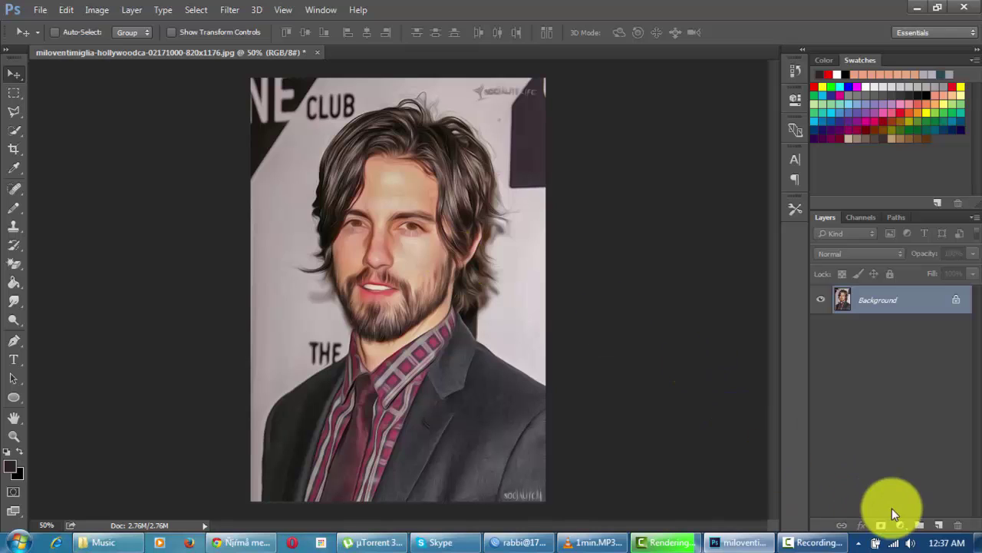
- Duplicate the Background layer to create a Background copy
click(229, 9)
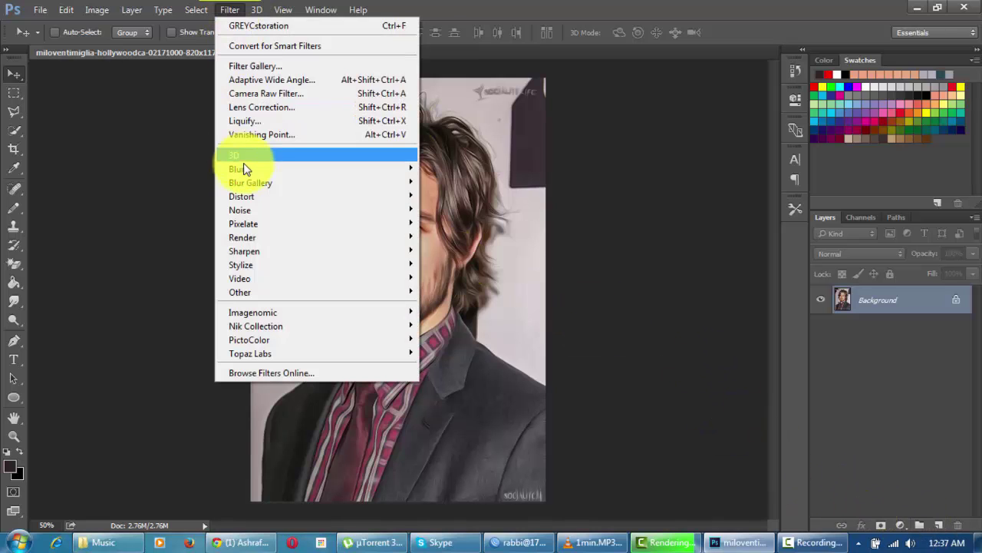
click(890, 312)
right_click(889, 313)
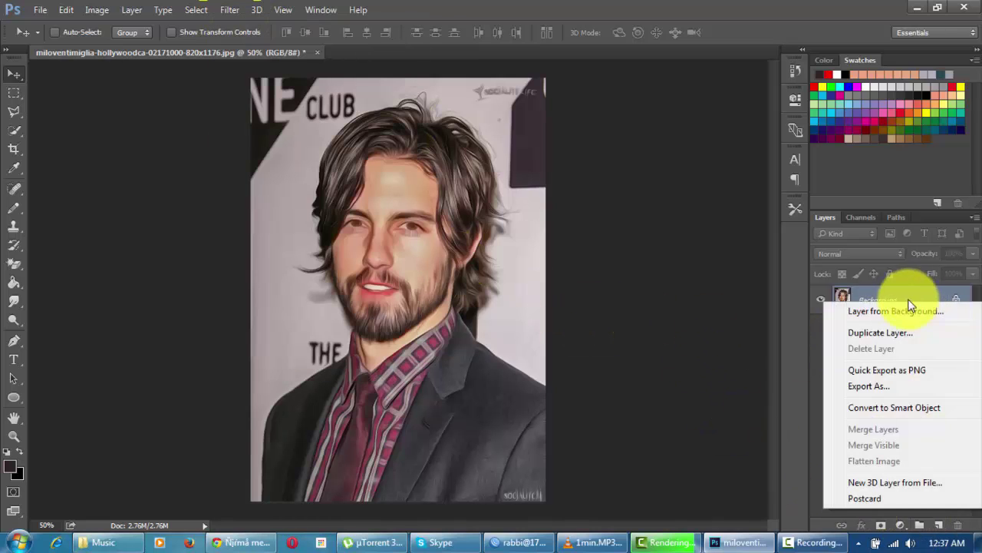
click(890, 336)
click(619, 160)
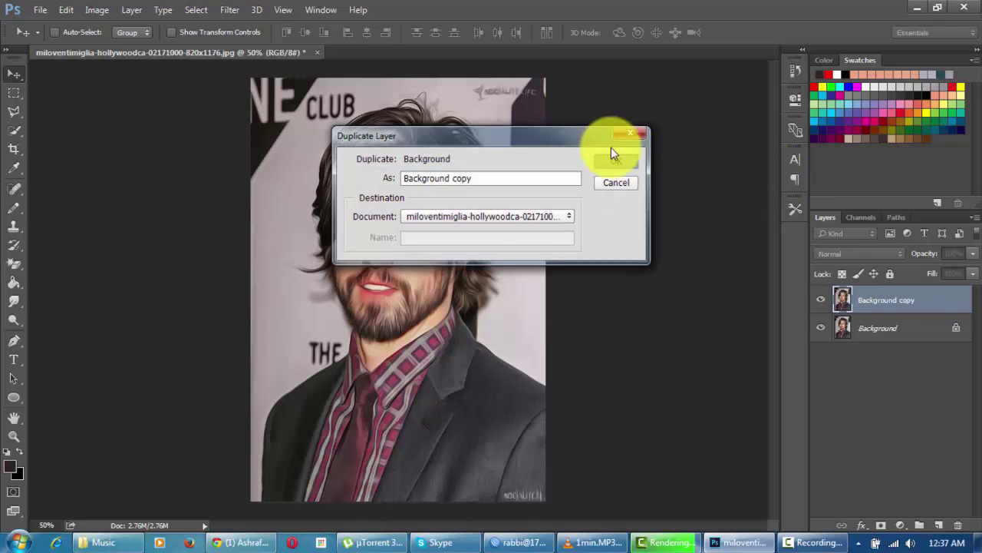
- Apply a 1.3-pixel High Pass filter to the copy and set its blend mode to Overlay
click(254, 10)
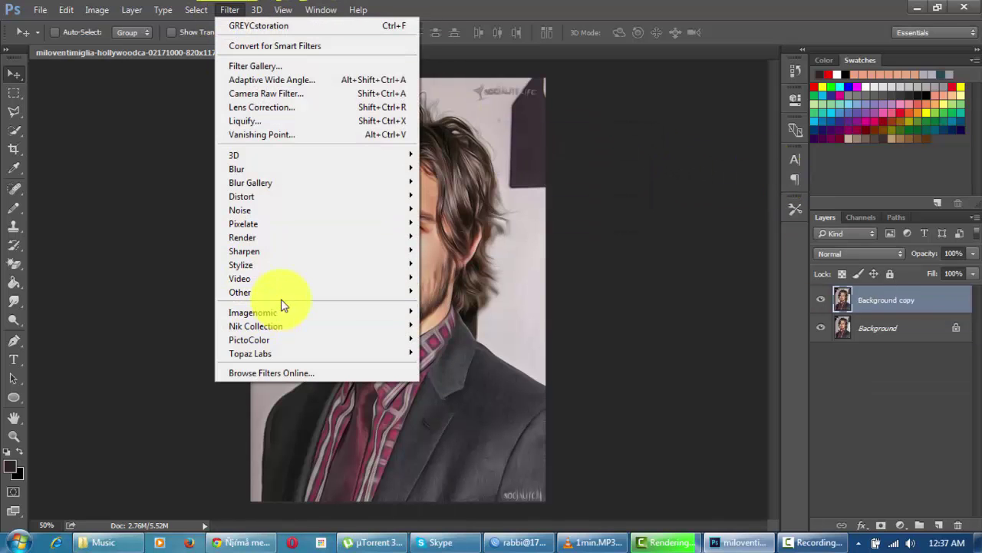
mouse_move(239, 292)
click(477, 305)
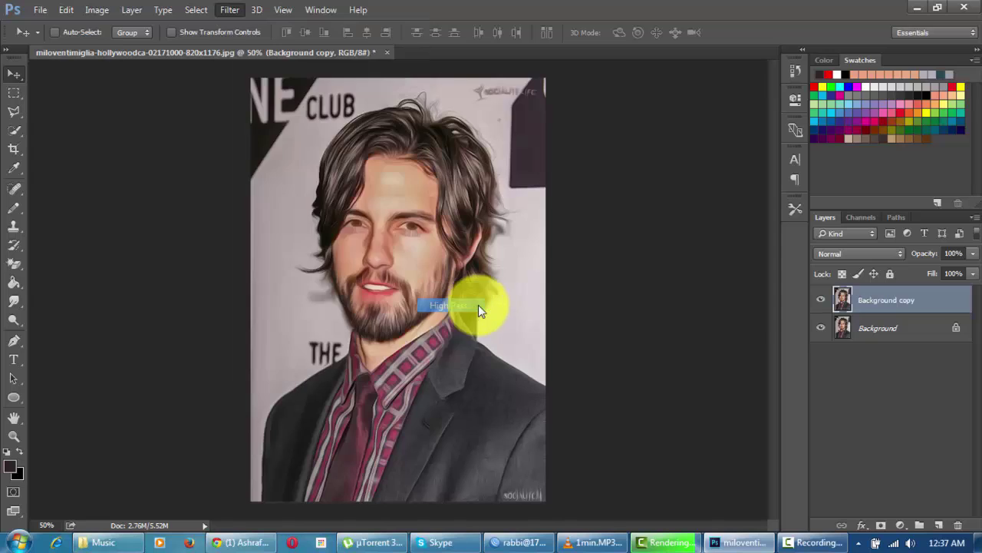
drag(595, 310, 584, 310)
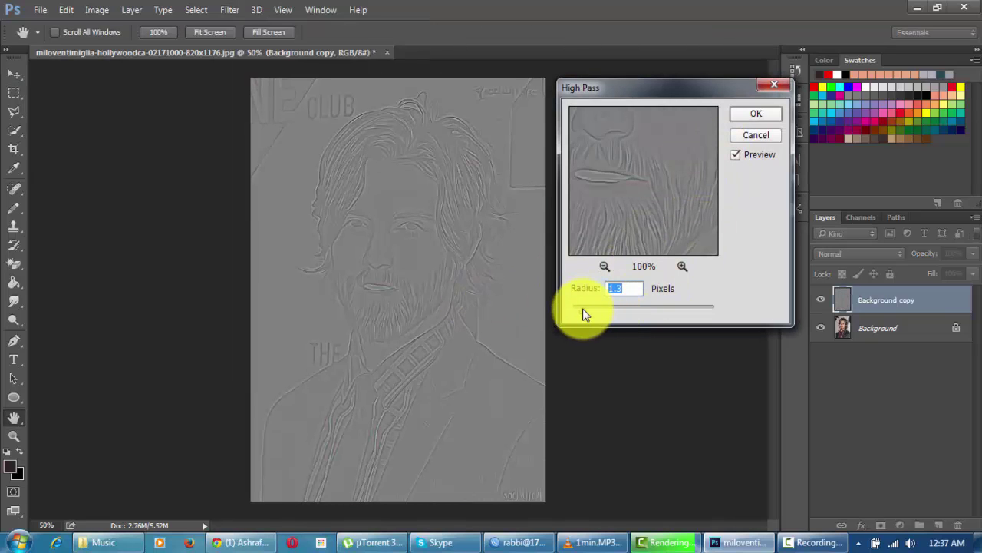
click(756, 115)
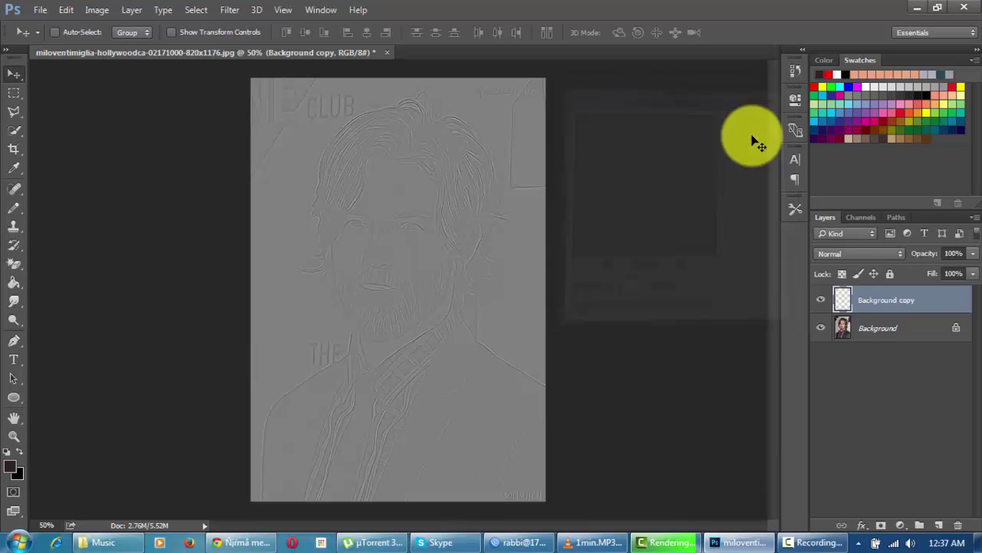
click(837, 253)
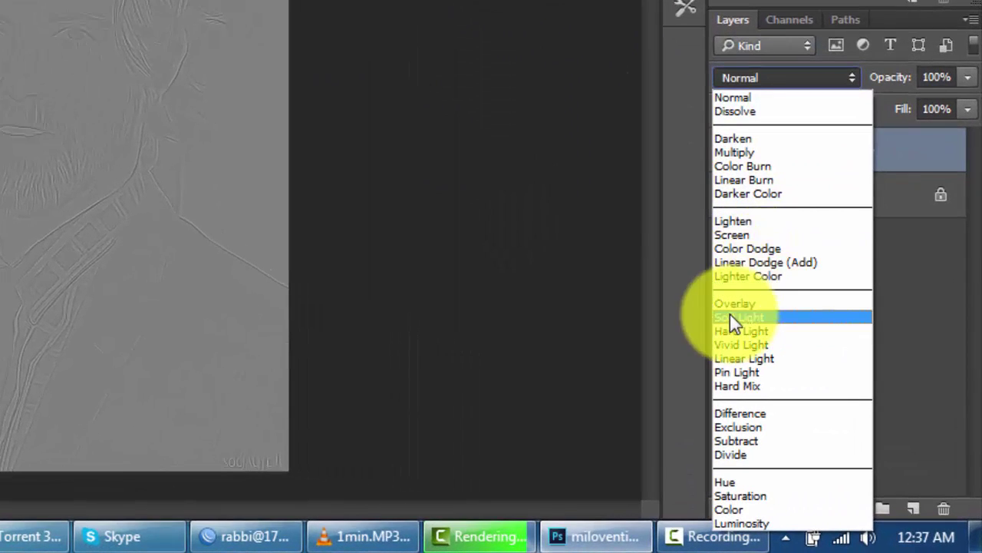
click(751, 307)
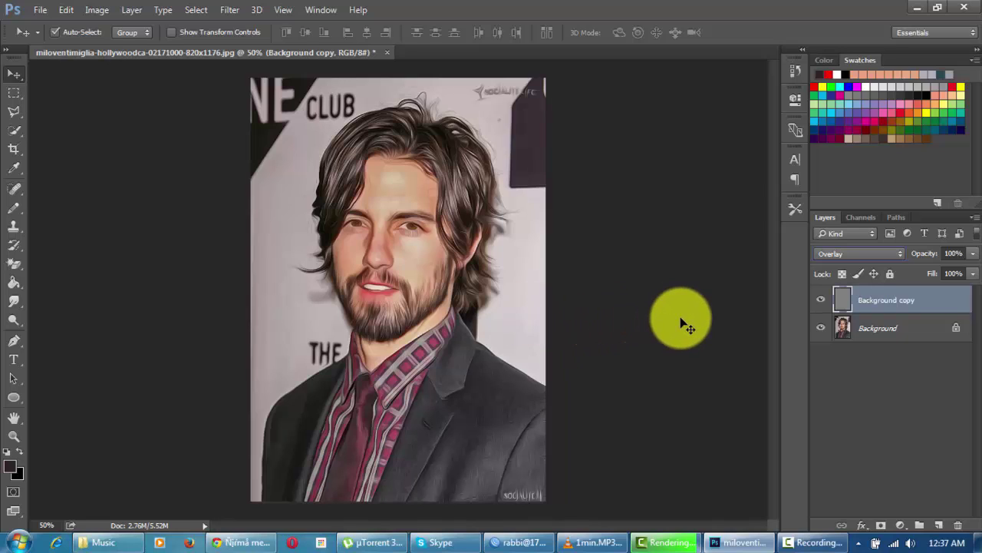
- Merge the Overlay copy and the Background layer into a single layer
shift+click(905, 319)
right_click(906, 302)
click(667, 490)
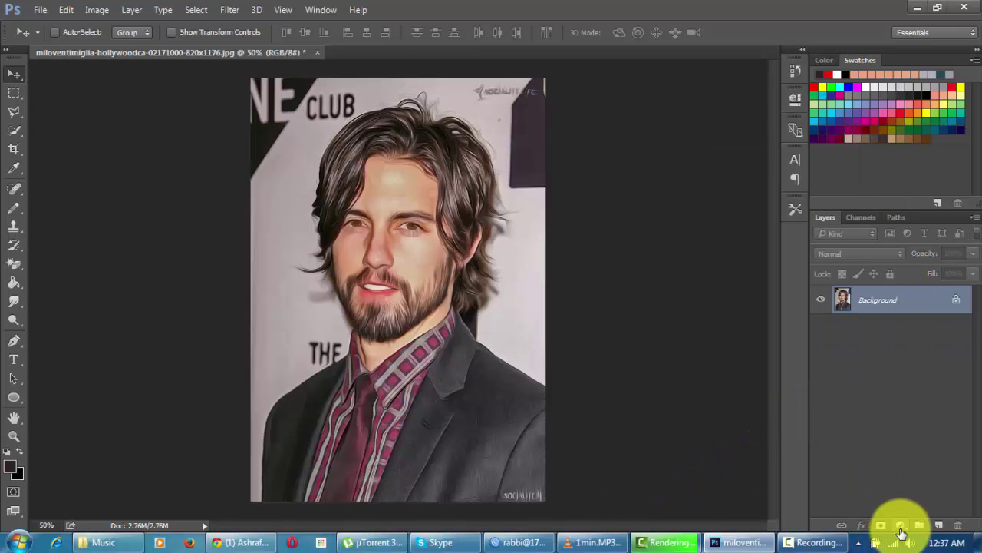
key(ctrl+plus)
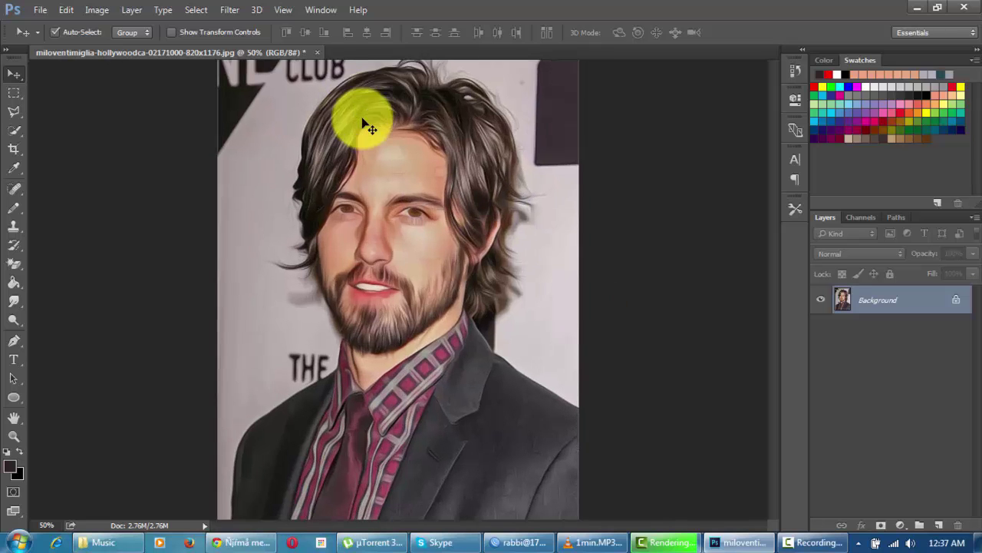
key(ctrl+plus)
key(ctrl+plus)
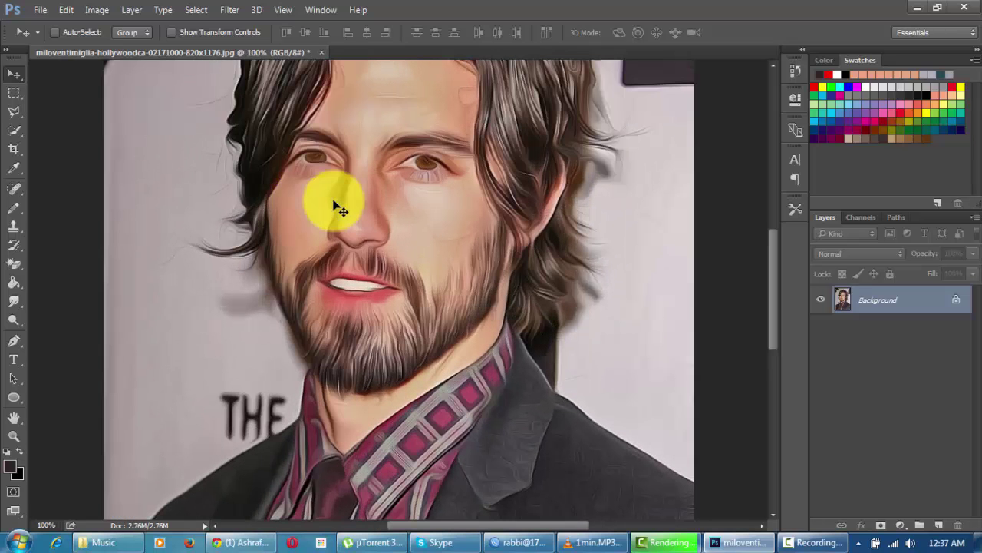
click(351, 258)
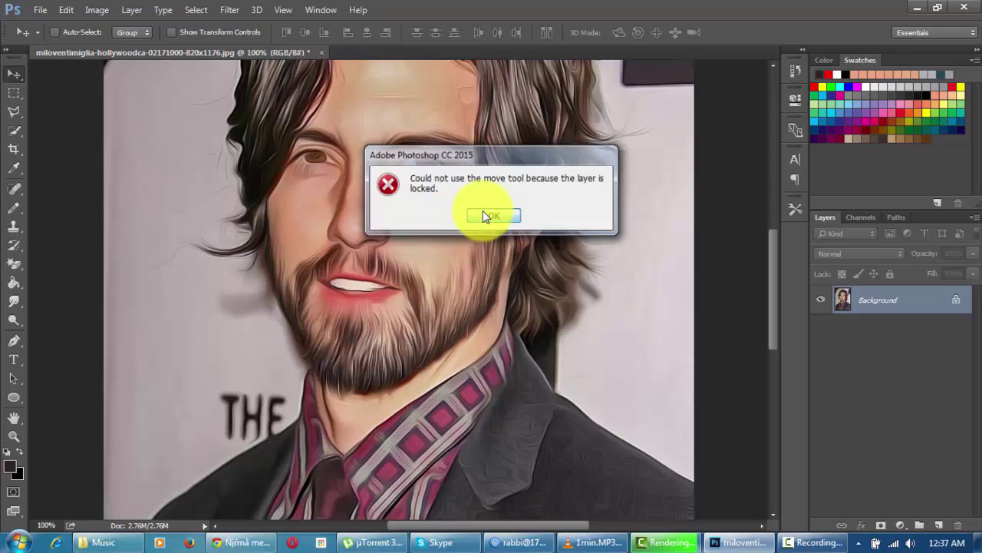
click(483, 212)
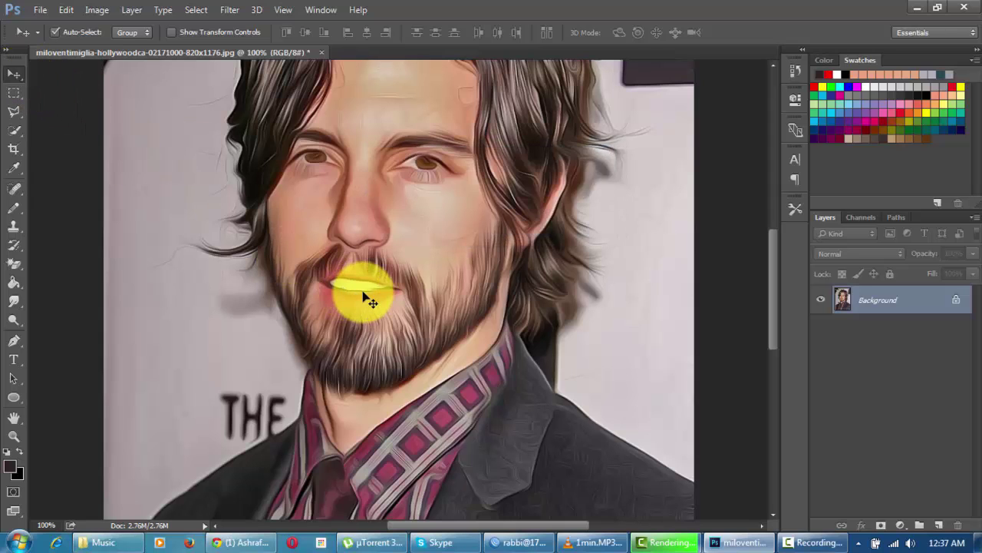
key(ctrl+minus)
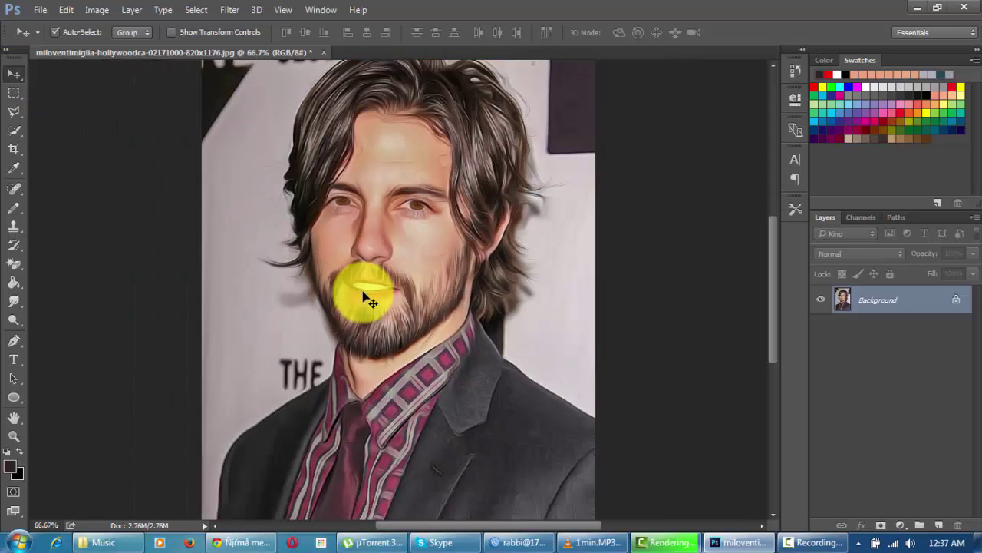
key(ctrl+minus)
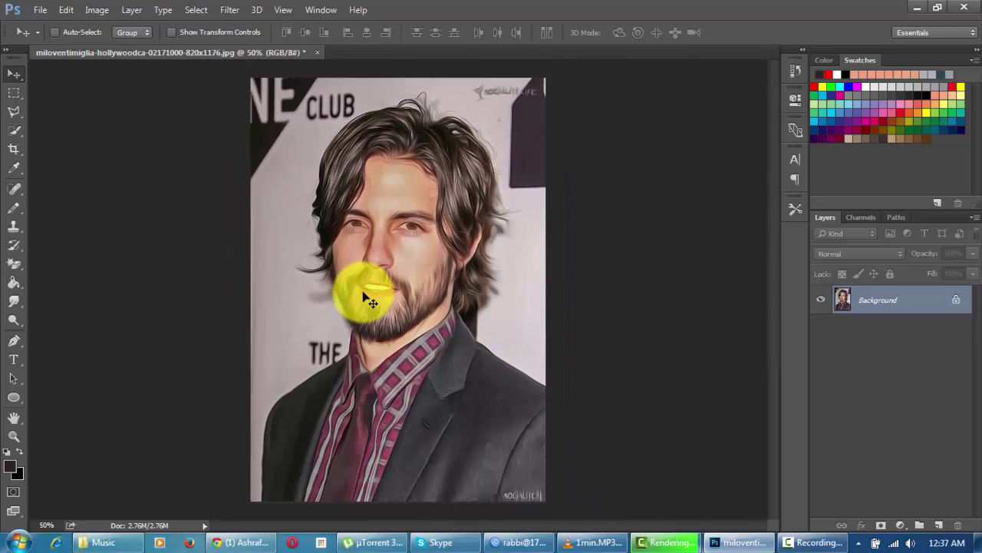